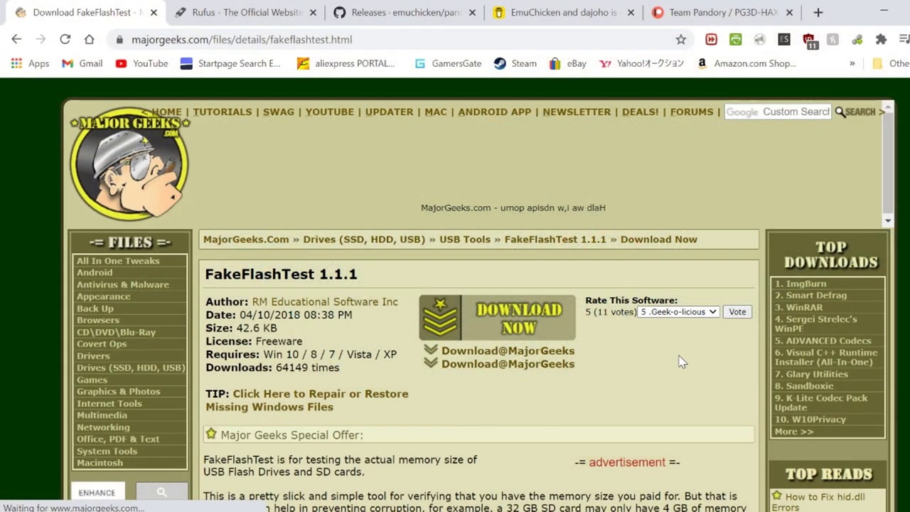
Download FakeFlashTest 1.1.1 from MajorGeeks and dismiss its About Fake Flash Test information
{"action": "scroll", "coordinate": [662, 377], "scroll_direction": "down", "scroll_amount": 1}
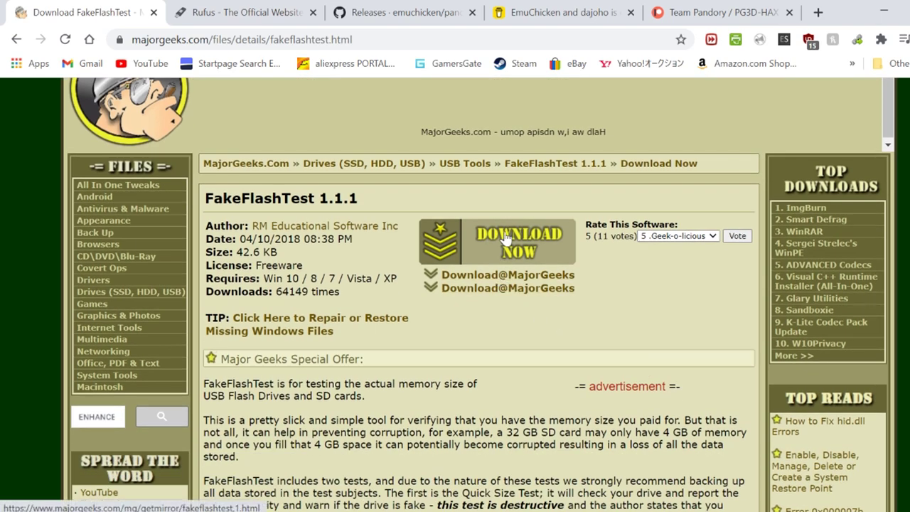
{"action": "left_click", "coordinate": [515, 258]}
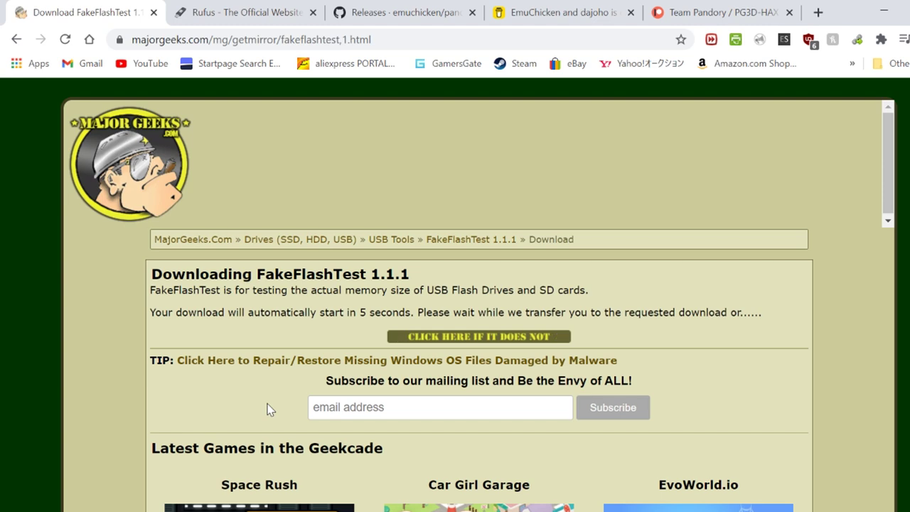
{"action": "scroll", "coordinate": [269, 409], "scroll_direction": "down", "scroll_amount": 1}
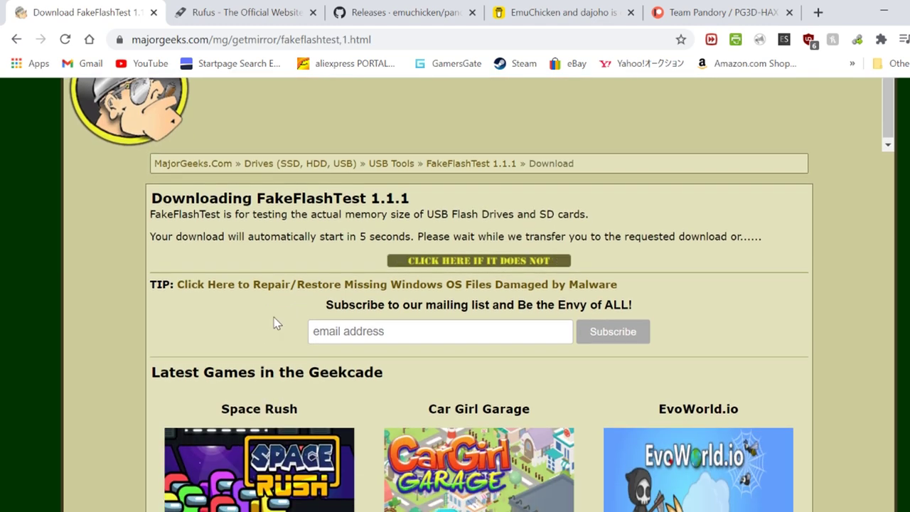
{"action": "scroll", "coordinate": [275, 323], "scroll_direction": "up", "scroll_amount": 1}
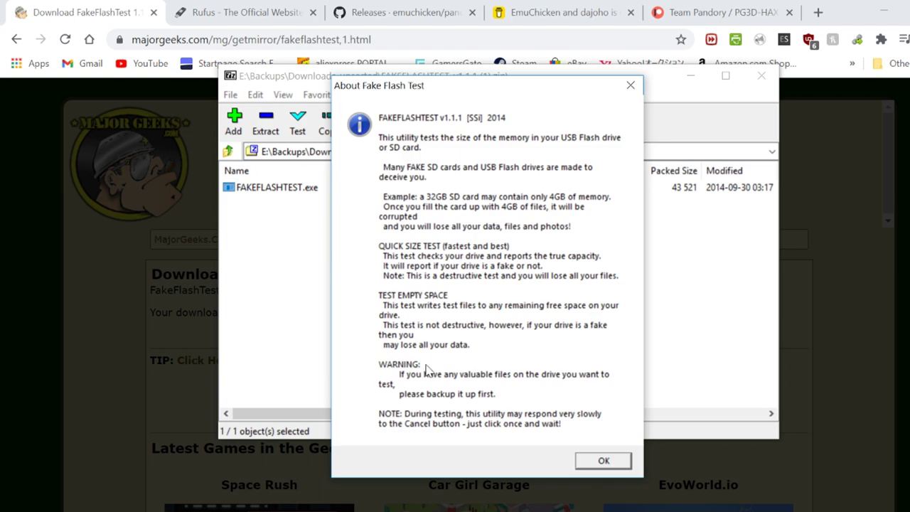
{"action": "left_click", "coordinate": [603, 462]}
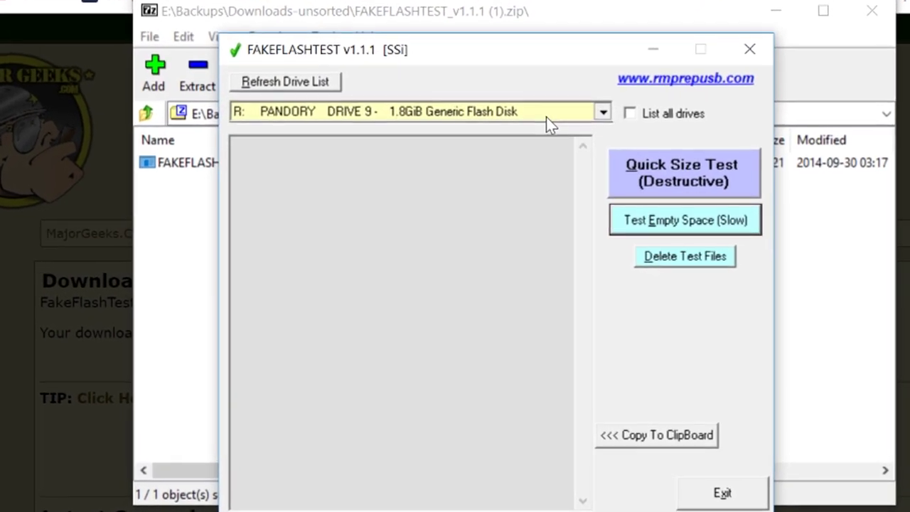
Run the destructive Quick Size Test on drive R: PANDORY (DRIVE 9) and approve erasing all its volumes
{"action": "left_click", "coordinate": [546, 116]}
{"action": "left_click", "coordinate": [395, 126]}
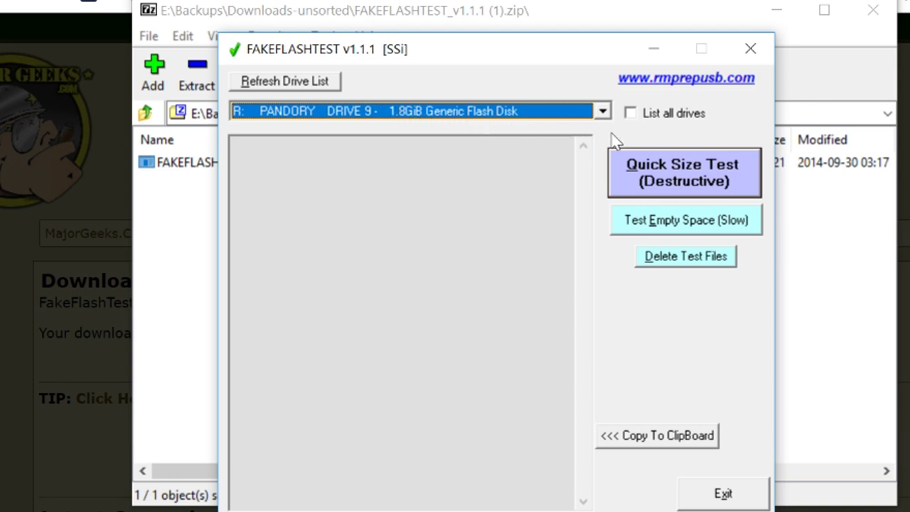
{"action": "left_click", "coordinate": [697, 168]}
{"action": "left_click", "coordinate": [561, 354]}
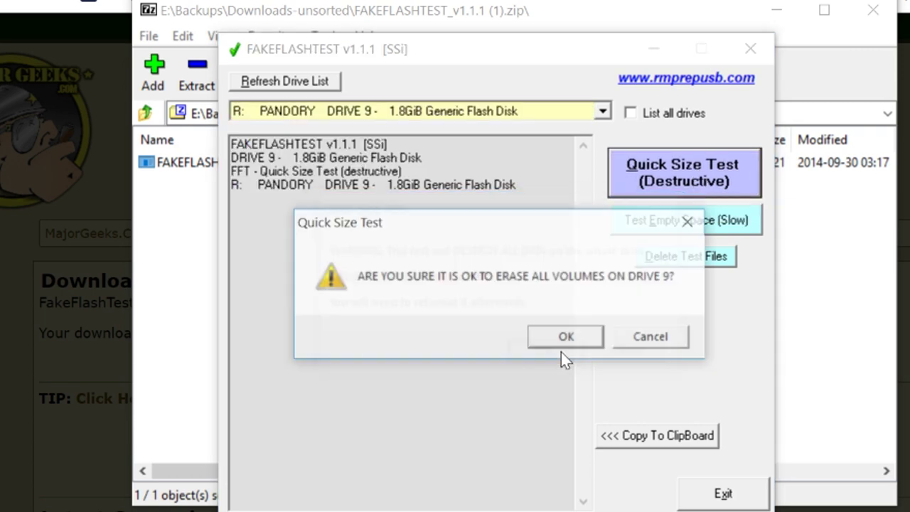
{"action": "left_click", "coordinate": [568, 338]}
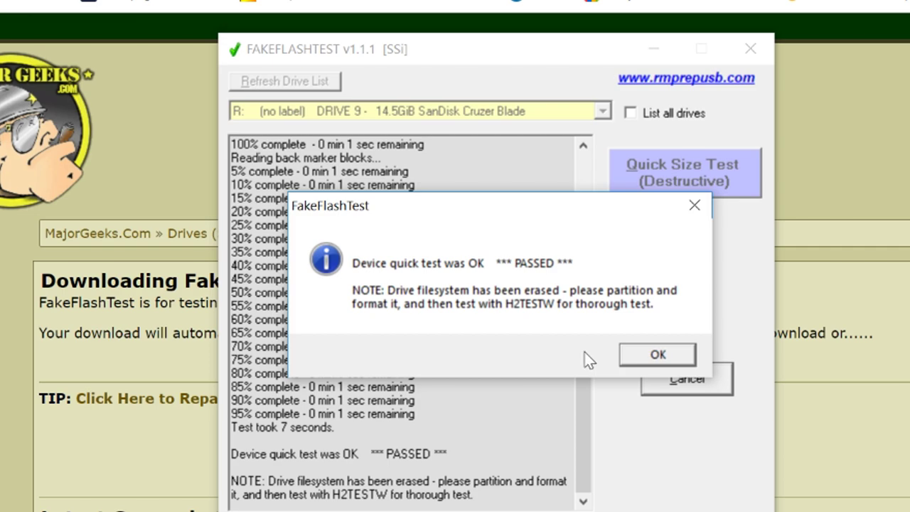
Dismiss the flash test's closing notices and decline the Windows offer to format drive R:
{"action": "left_click", "coordinate": [640, 354]}
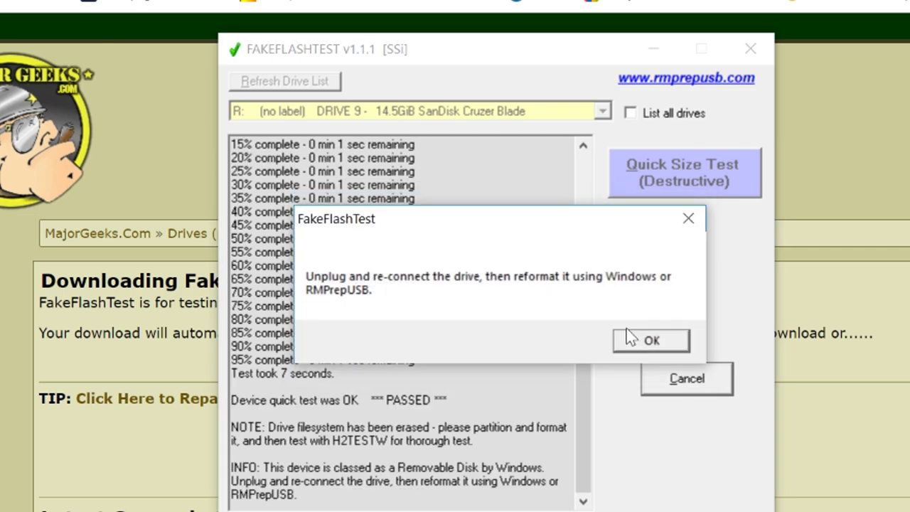
{"action": "left_click", "coordinate": [650, 340]}
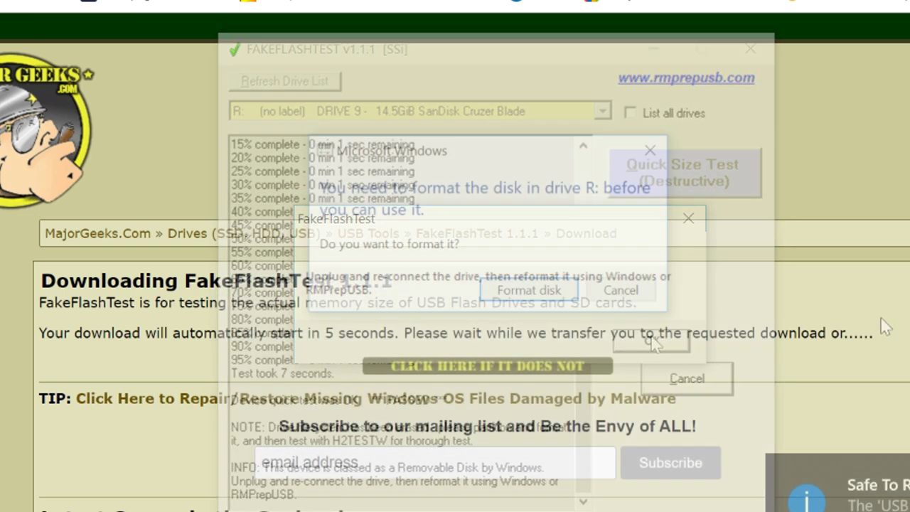
{"action": "left_click", "coordinate": [640, 292]}
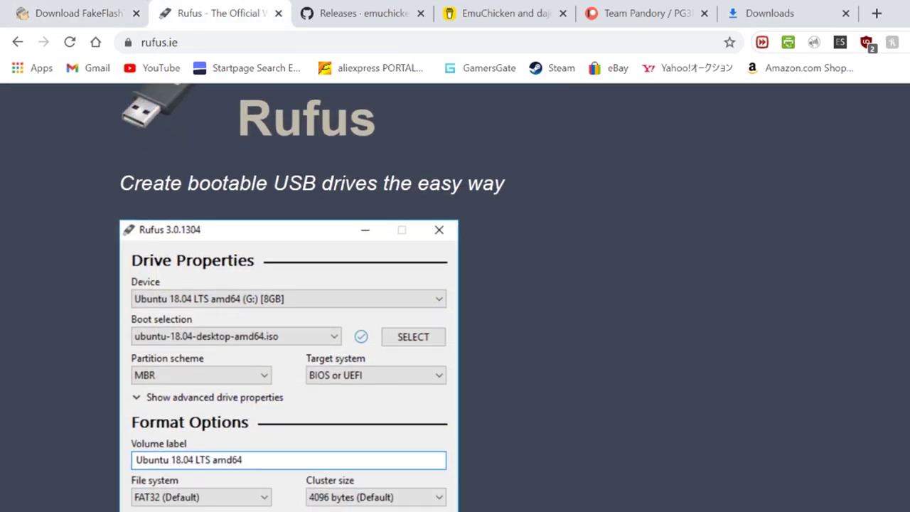
Download Rufus 3.13 Portable, keep the file, and launch it with permission to make changes to the device
{"action": "scroll", "coordinate": [472, 383], "scroll_direction": "down", "scroll_amount": 9}
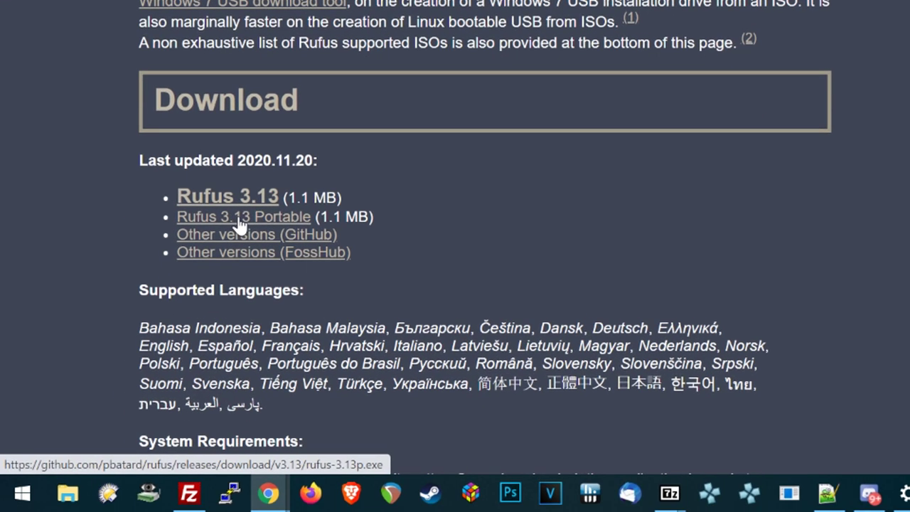
{"action": "left_click", "coordinate": [242, 225]}
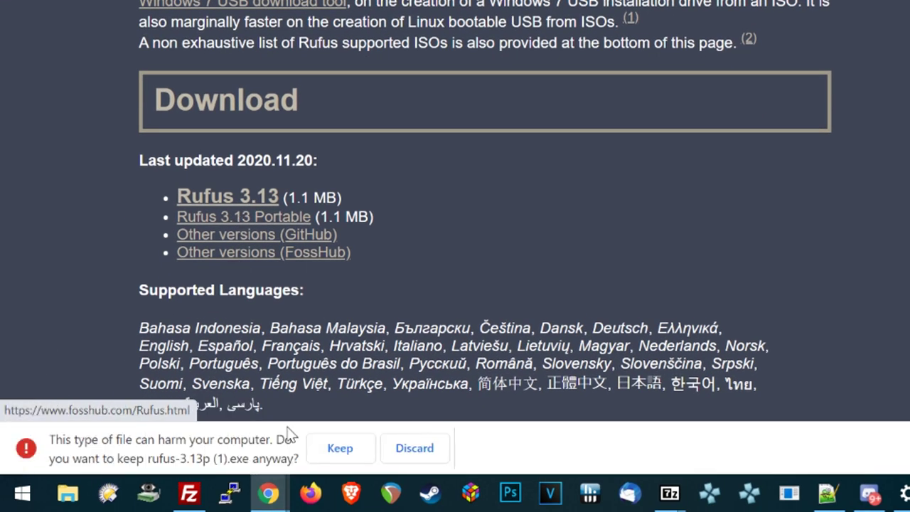
{"action": "left_click", "coordinate": [323, 455]}
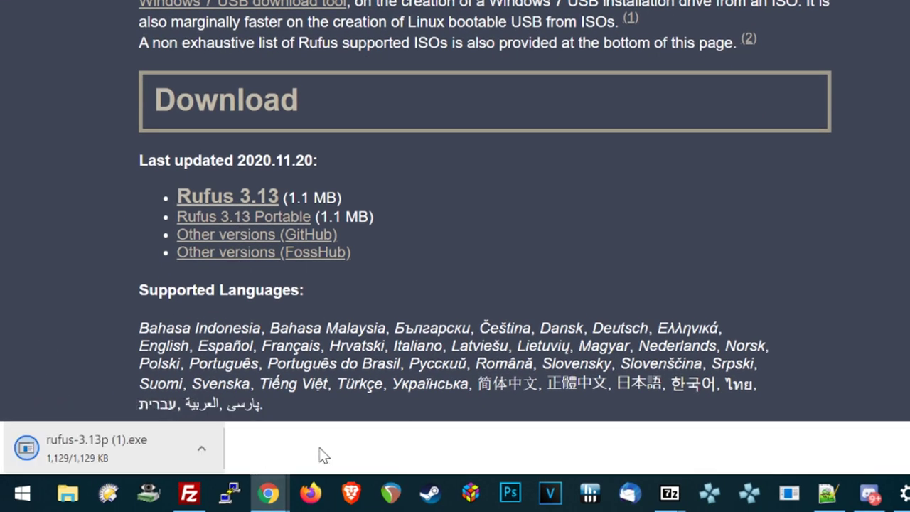
{"action": "left_click", "coordinate": [88, 453]}
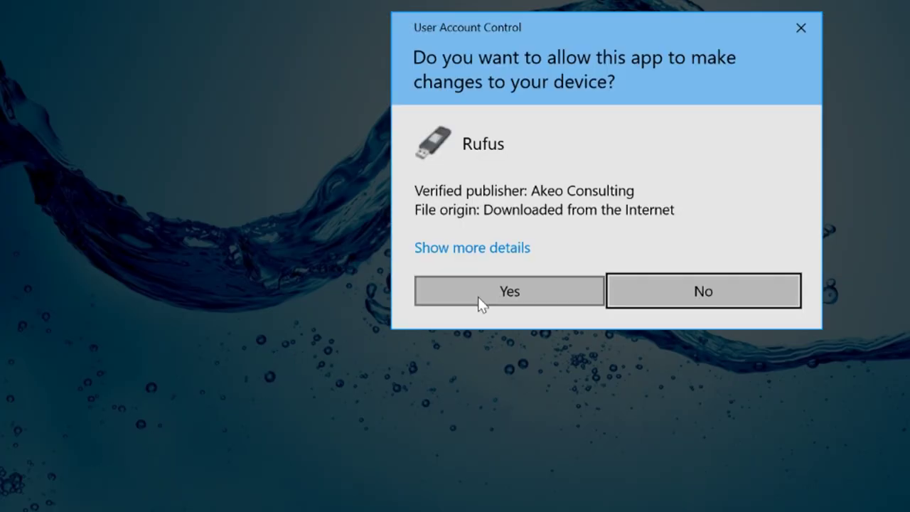
{"action": "left_click", "coordinate": [482, 301]}
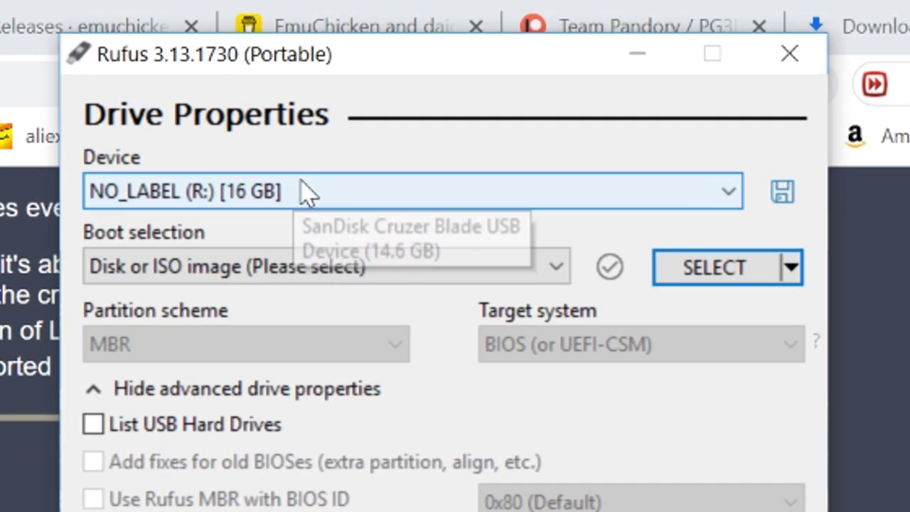
Choose the NO_LABEL (R:) [16 GB] device in Rufus, with Non bootable as boot selection and the MBR partition scheme
{"action": "left_click", "coordinate": [324, 115]}
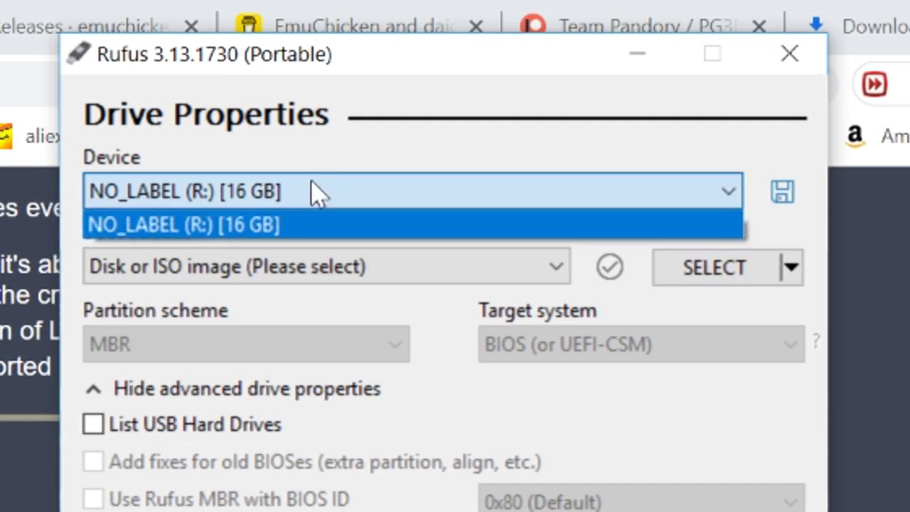
{"action": "left_click", "coordinate": [279, 125]}
{"action": "left_click", "coordinate": [249, 271]}
{"action": "left_click", "coordinate": [197, 301]}
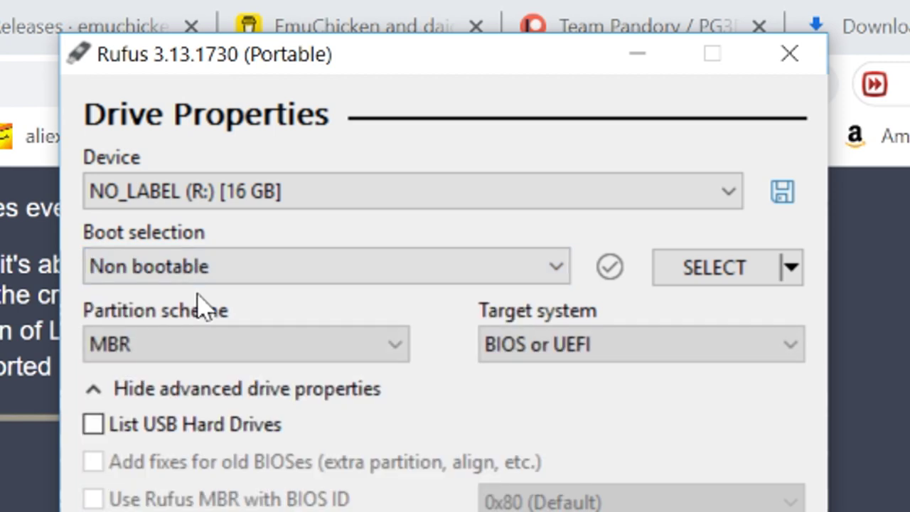
{"action": "left_click", "coordinate": [164, 355]}
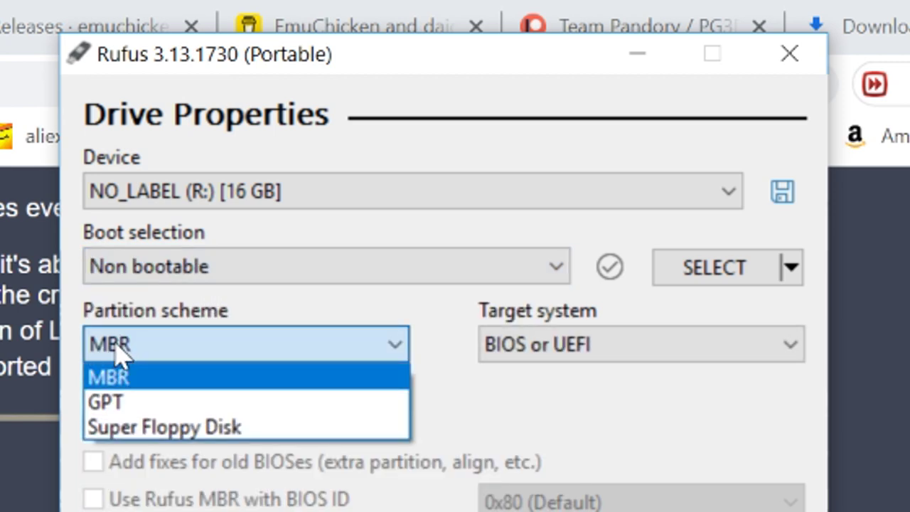
{"action": "left_click", "coordinate": [123, 360]}
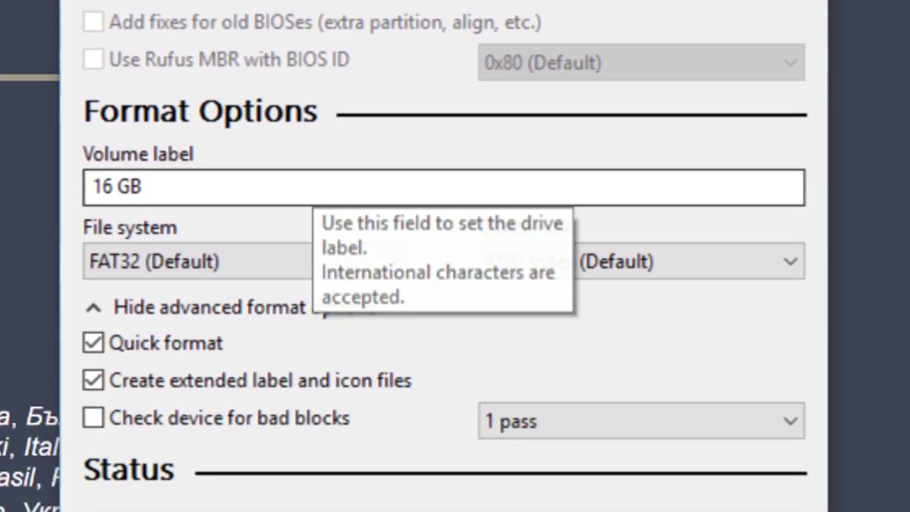
Set the volume label to PANDORY and the file system to exFAT
{"action": "triple_click", "coordinate": [306, 225]}
{"action": "type", "text": "PANDORY"}
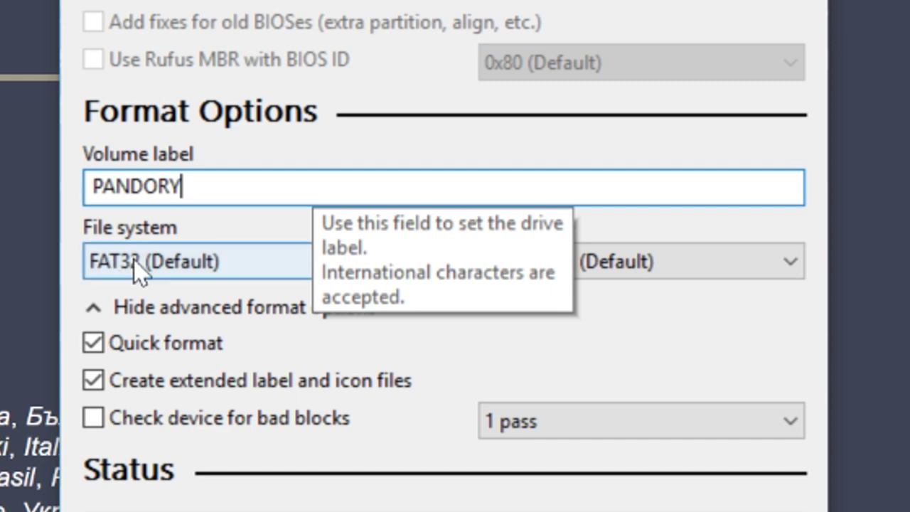
{"action": "left_click", "coordinate": [148, 263]}
{"action": "left_click", "coordinate": [135, 368]}
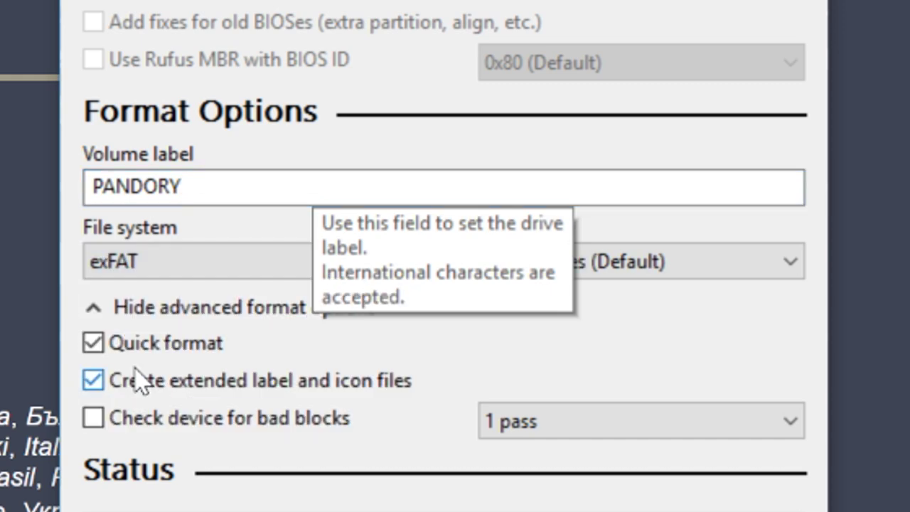
Choose the default 32 kilobytes cluster size and turn off creation of extended label and icon files
{"action": "left_click", "coordinate": [565, 262]}
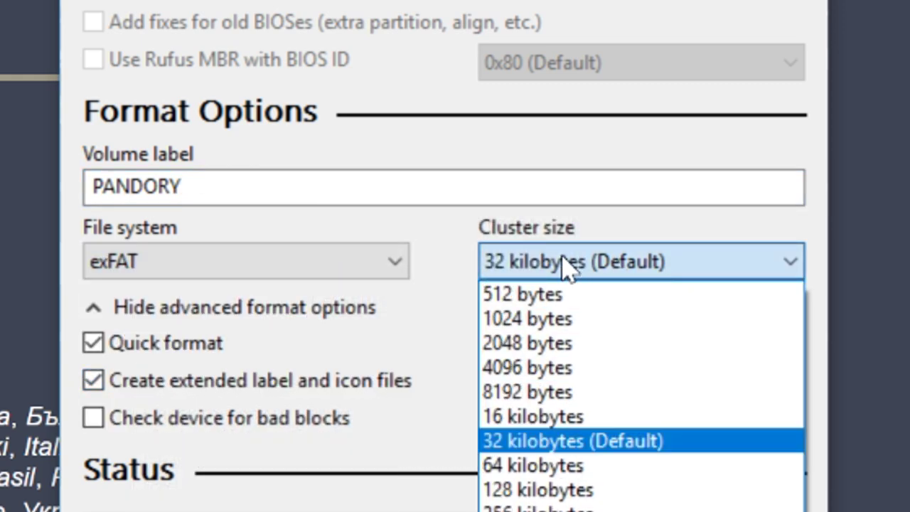
{"action": "left_click", "coordinate": [533, 444]}
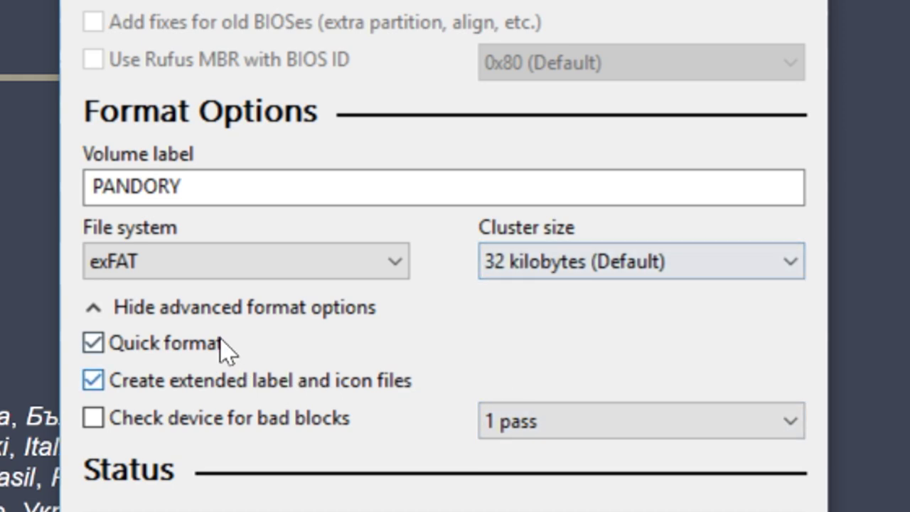
{"action": "left_click", "coordinate": [244, 388]}
Format the USB drive with these settings, accept the warning, and close Rufus once it is done
{"action": "scroll", "coordinate": [181, 426], "scroll_direction": "down", "scroll_amount": 1}
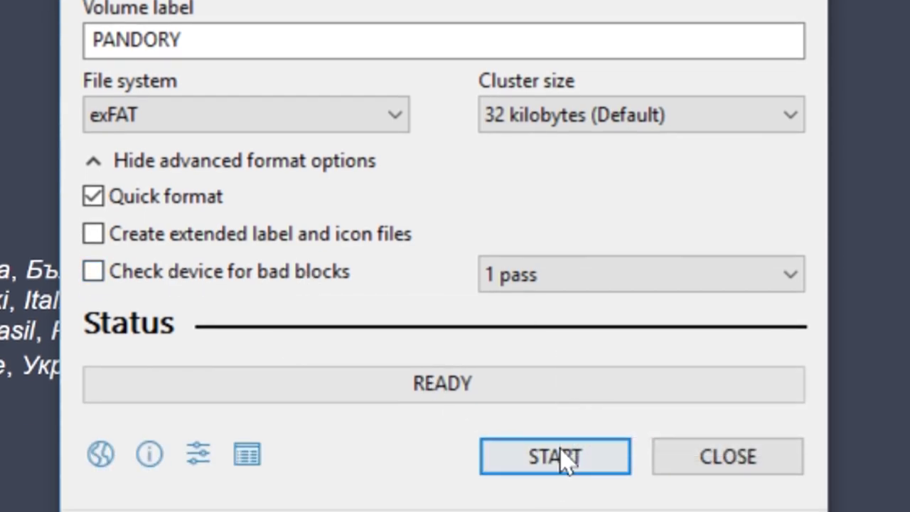
{"action": "left_click", "coordinate": [563, 459]}
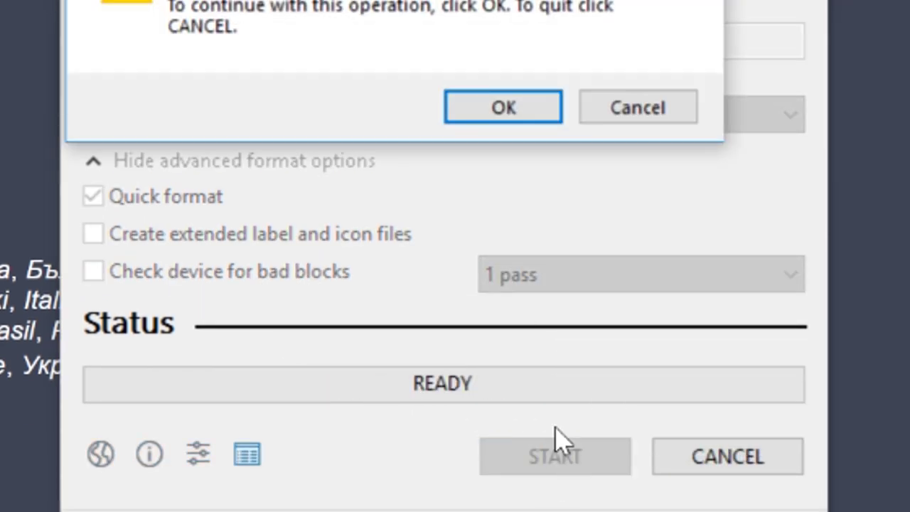
{"action": "left_click", "coordinate": [505, 108]}
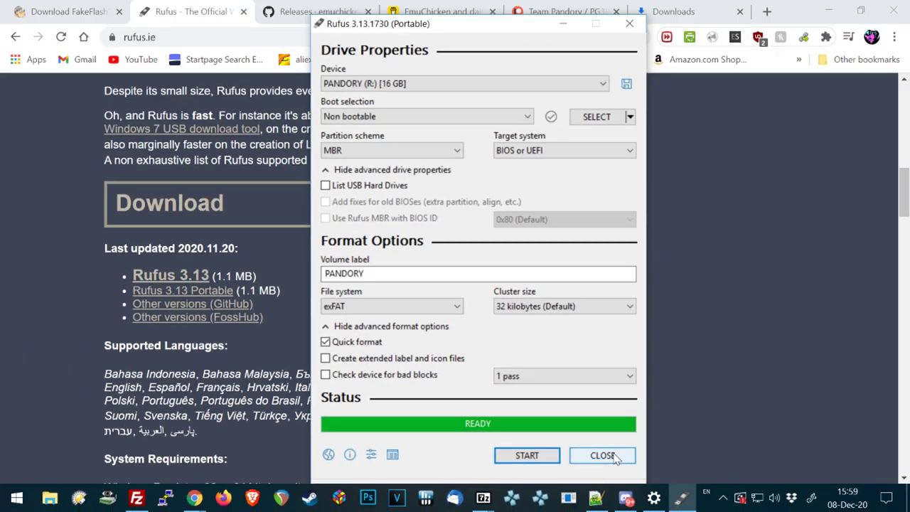
{"action": "left_click", "coordinate": [736, 455]}
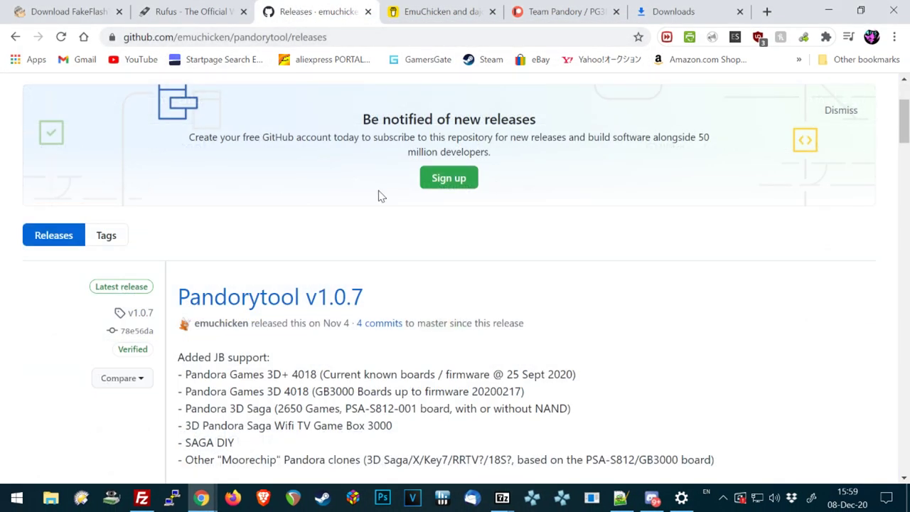
Download Pandory-v107-freeware.zip from the Pandorytool v1.0.7 release assets on GitHub and open the archive
{"action": "left_click_drag", "start_coordinate": [905, 114], "coordinate": [898, 187]}
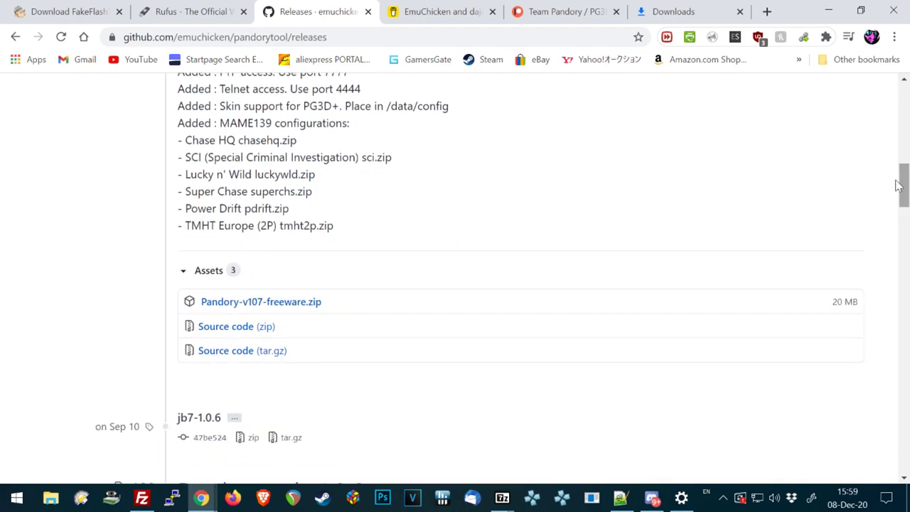
{"action": "left_click", "coordinate": [290, 304]}
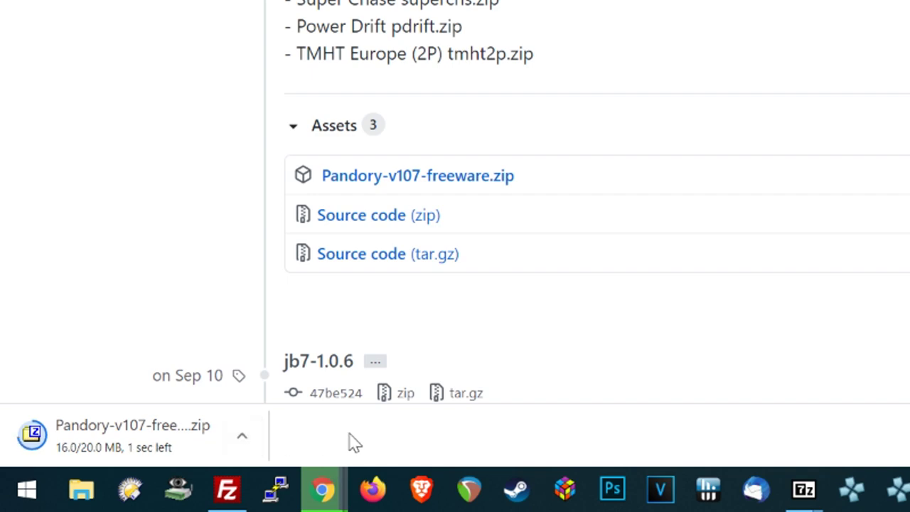
{"action": "left_click", "coordinate": [260, 448]}
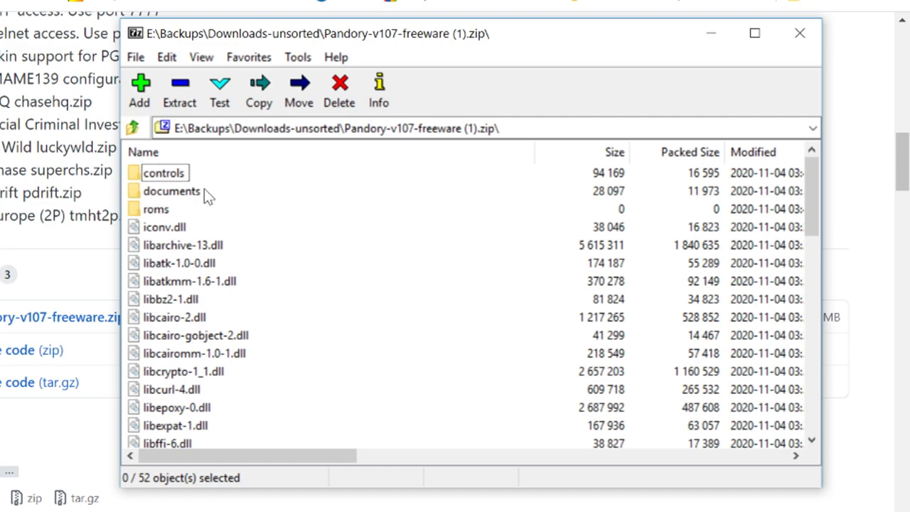
Extract the whole Pandory-v107-freeware archive to c:/pandorytool
{"action": "scroll", "coordinate": [217, 425], "scroll_direction": "down", "scroll_amount": 12}
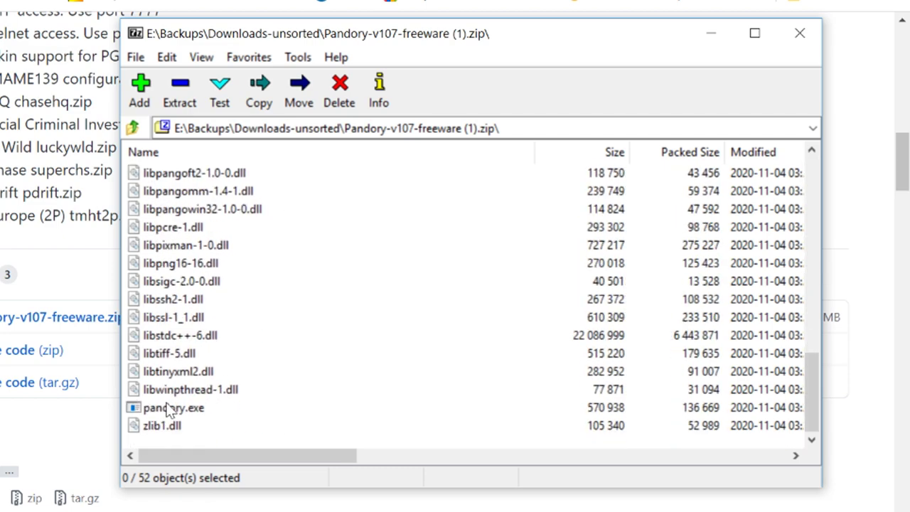
{"action": "scroll", "coordinate": [287, 402], "scroll_direction": "up", "scroll_amount": 12}
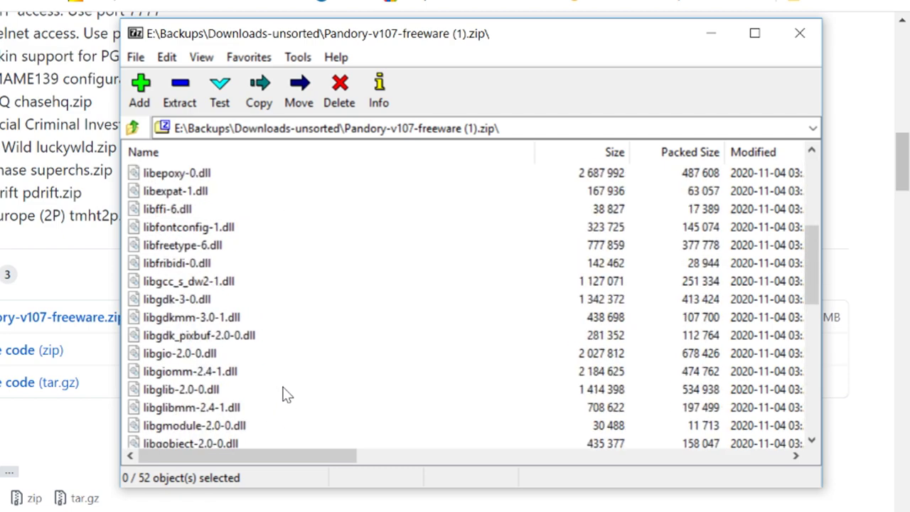
{"action": "left_click", "coordinate": [180, 91]}
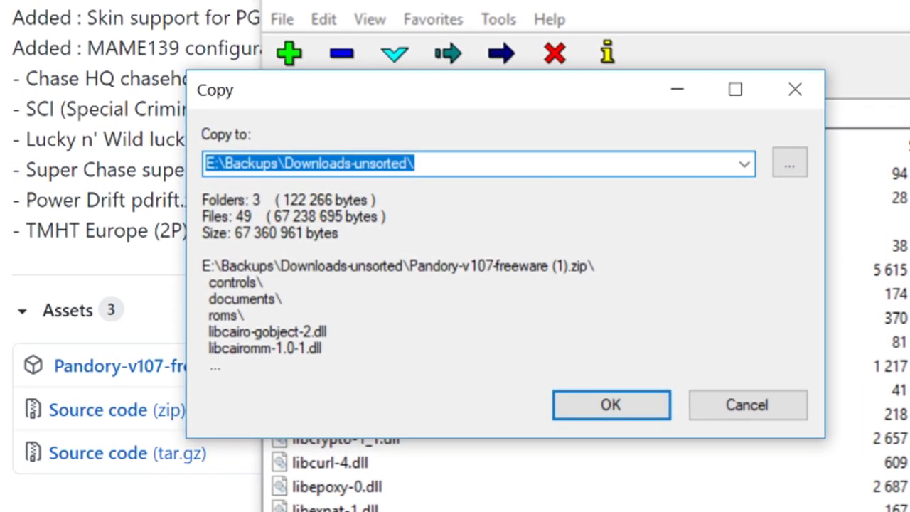
{"action": "type", "text": "c:/pandorytool"}
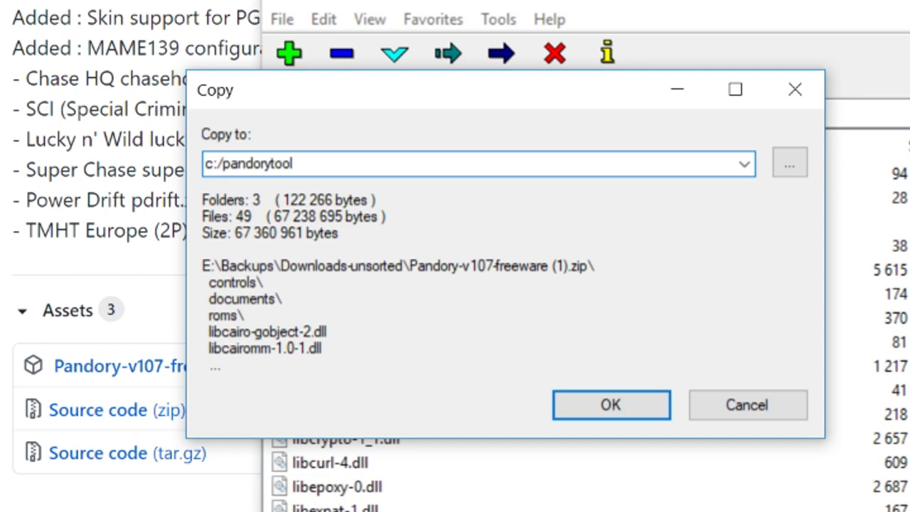
{"action": "left_click", "coordinate": [630, 397]}
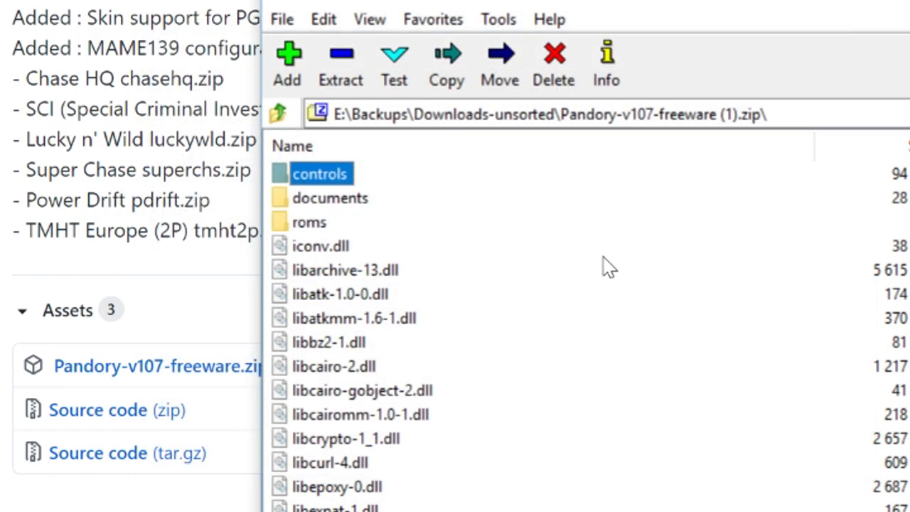
{"action": "left_click", "coordinate": [608, 267]}
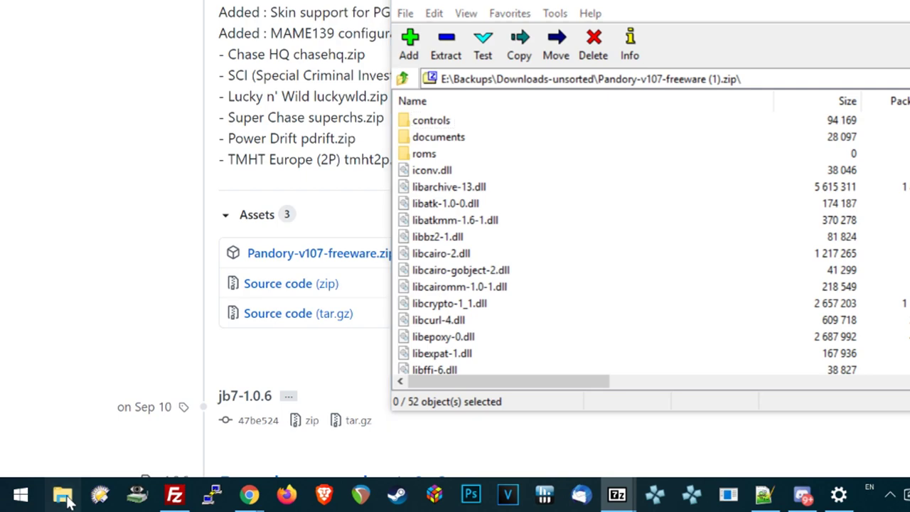
Open the pandorytool folder on Local Disk (C:) in File Explorer and check the extracted files
{"action": "left_click", "coordinate": [63, 496]}
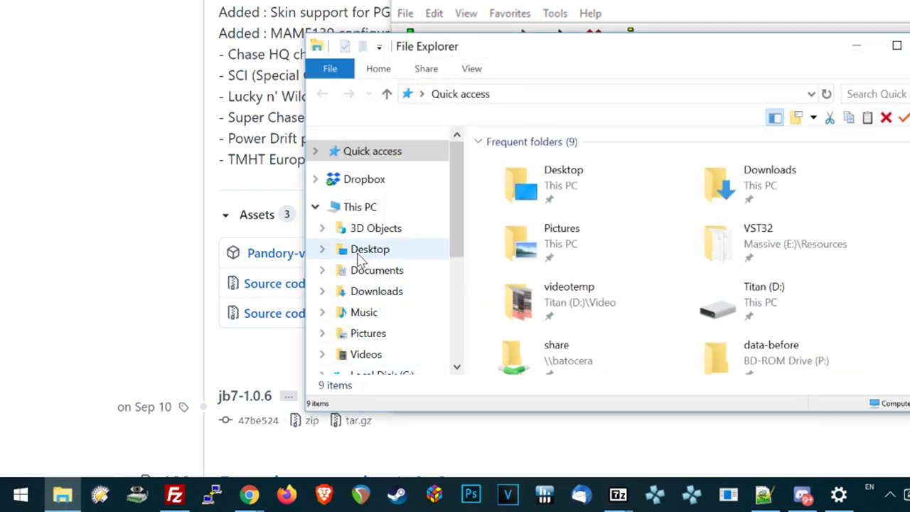
{"action": "scroll", "coordinate": [384, 304], "scroll_direction": "down", "scroll_amount": 1}
{"action": "left_click", "coordinate": [178, 340]}
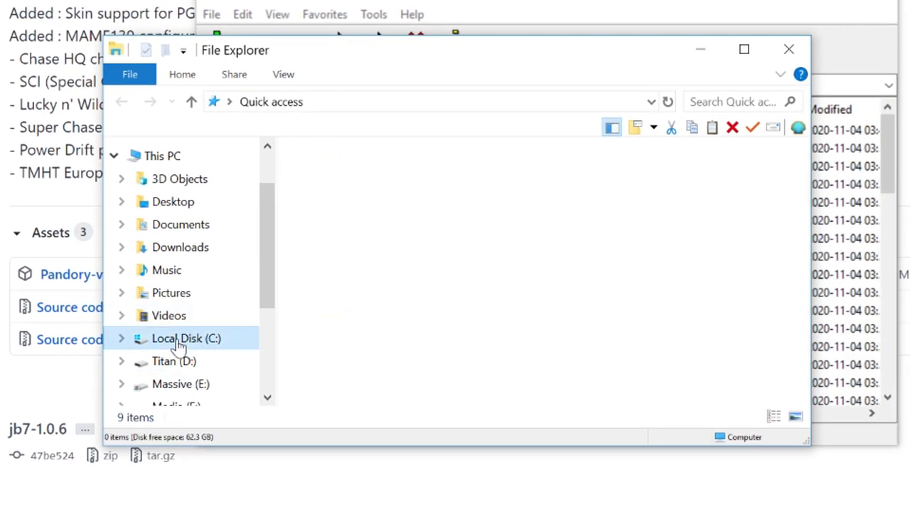
{"action": "scroll", "coordinate": [478, 284], "scroll_direction": "down", "scroll_amount": 5}
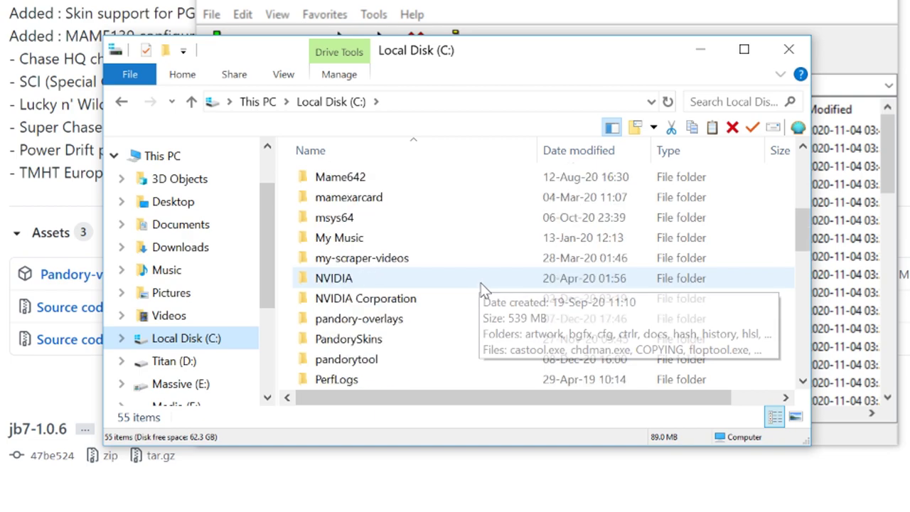
{"action": "double_click", "coordinate": [364, 302]}
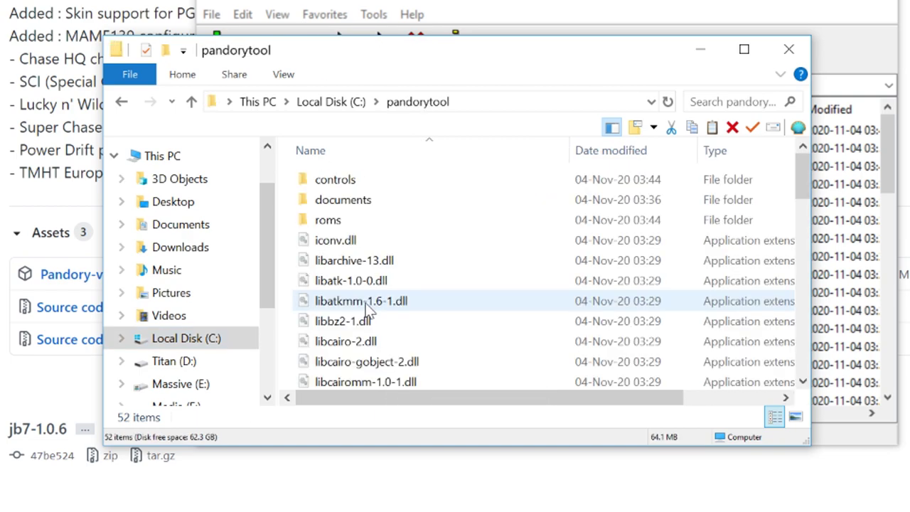
{"action": "scroll", "coordinate": [406, 260], "scroll_direction": "down", "scroll_amount": 14}
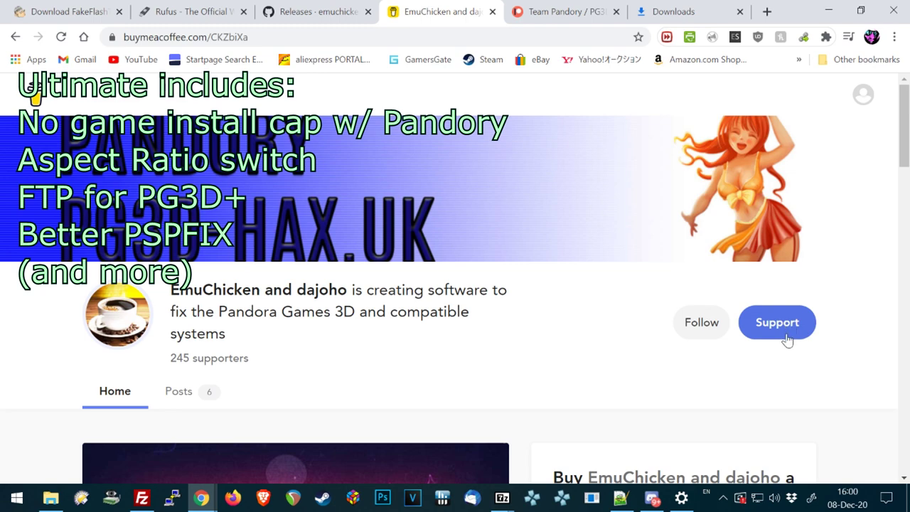
Review the Pandory support page on Buy Me a Coffee and the membership tier benefits on Patreon
{"action": "scroll", "coordinate": [787, 340], "scroll_direction": "down", "scroll_amount": 3}
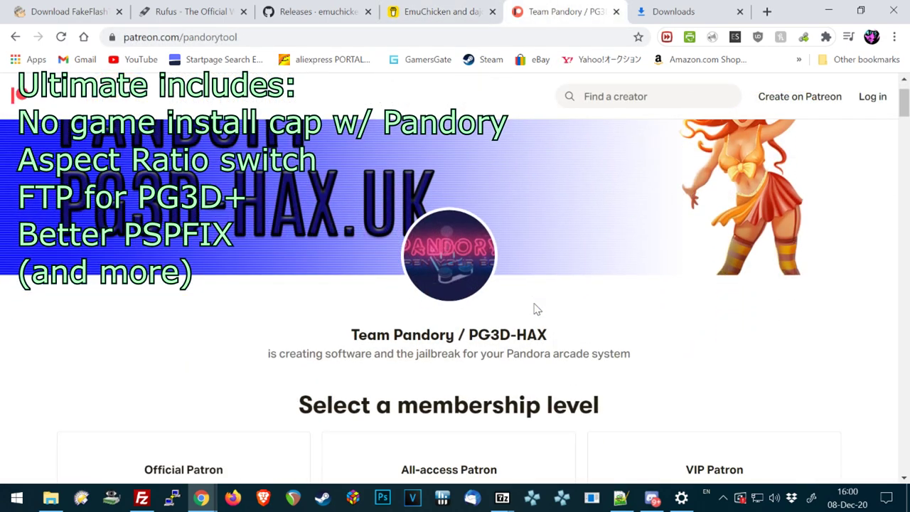
{"action": "scroll", "coordinate": [537, 309], "scroll_direction": "down", "scroll_amount": 4}
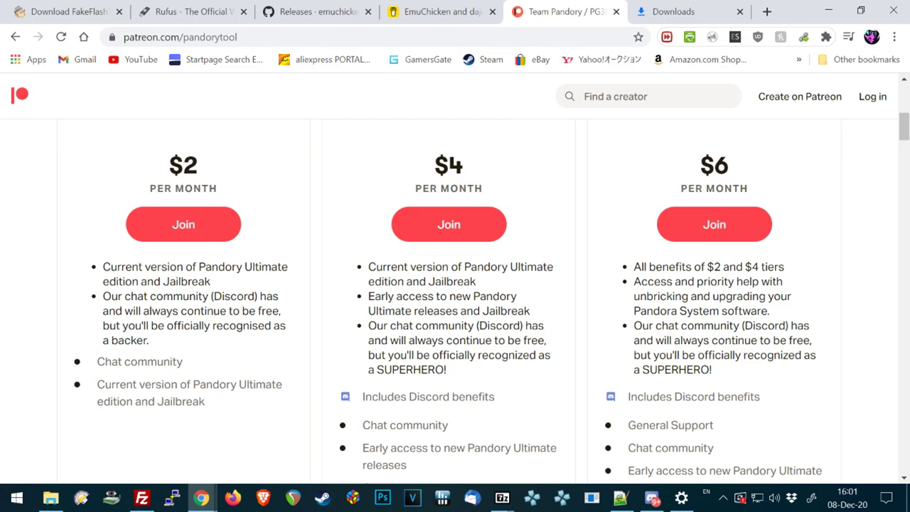
{"action": "left_click_drag", "start_coordinate": [200, 267], "coordinate": [304, 270]}
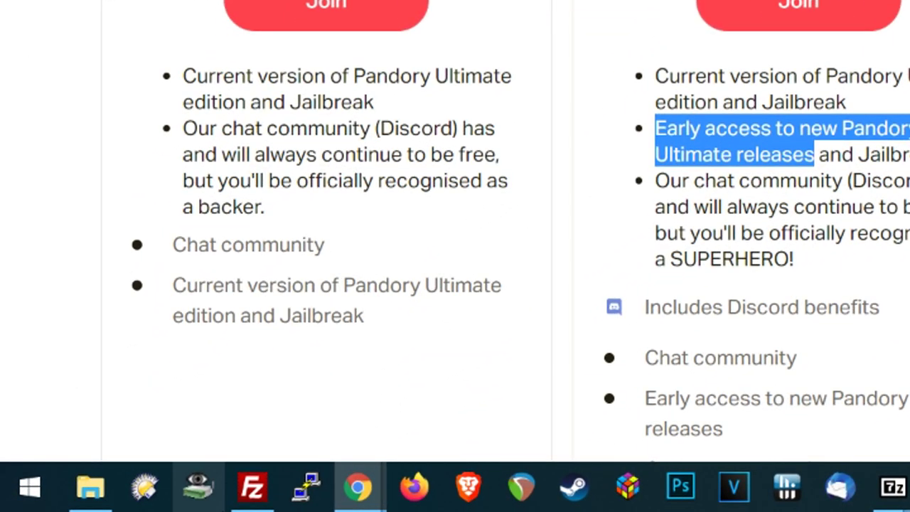
Open cmd.exe as administrator and allow it to make changes to the device
{"action": "left_click", "coordinate": [36, 480]}
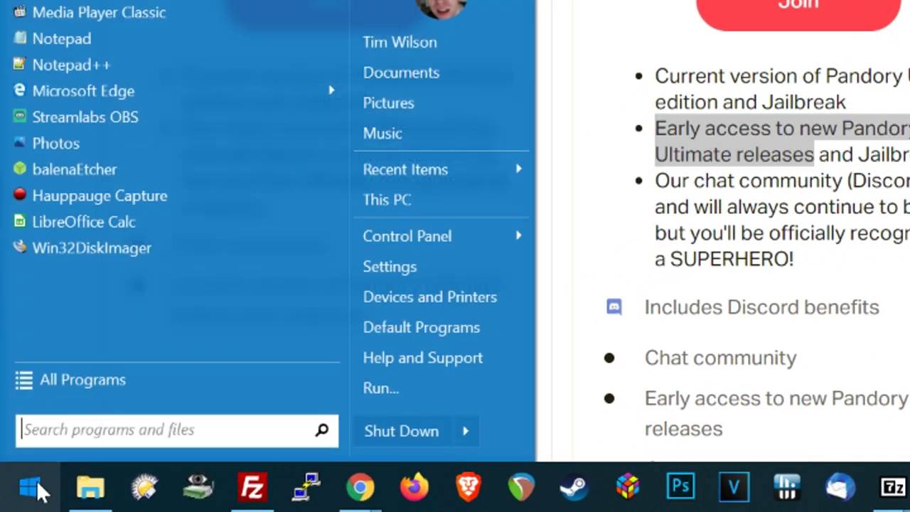
{"action": "type", "text": "cmd"}
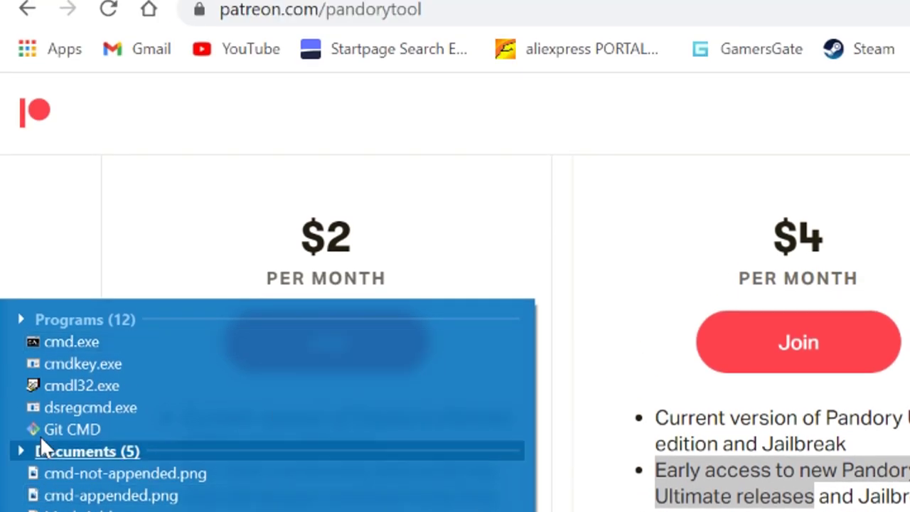
{"action": "right_click", "coordinate": [71, 344]}
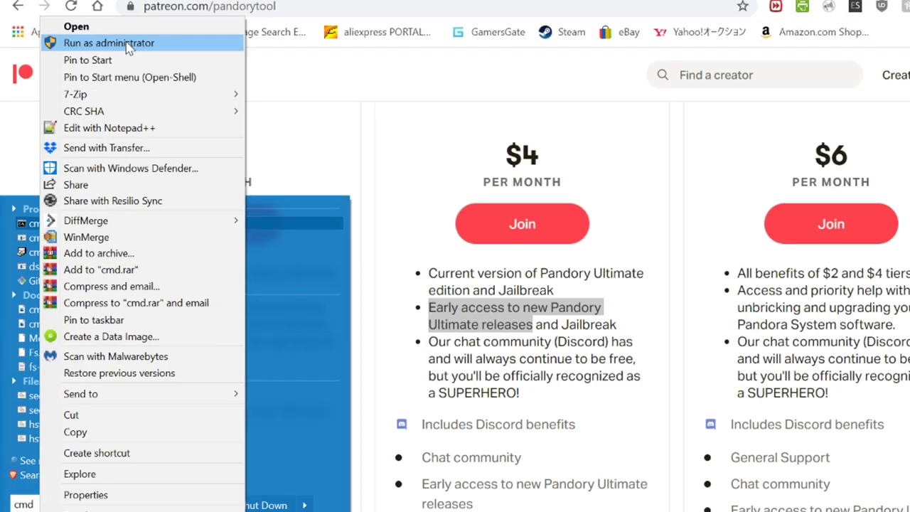
{"action": "left_click", "coordinate": [181, 66]}
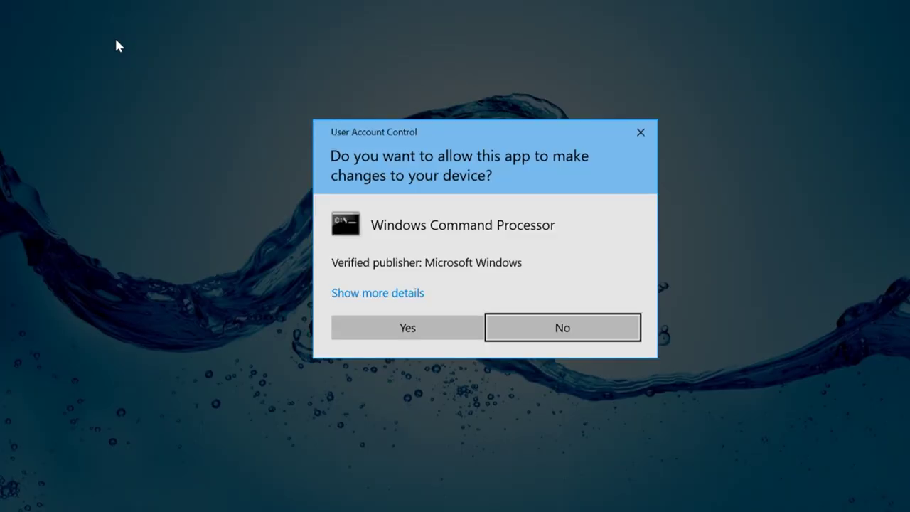
{"action": "left_click", "coordinate": [414, 330]}
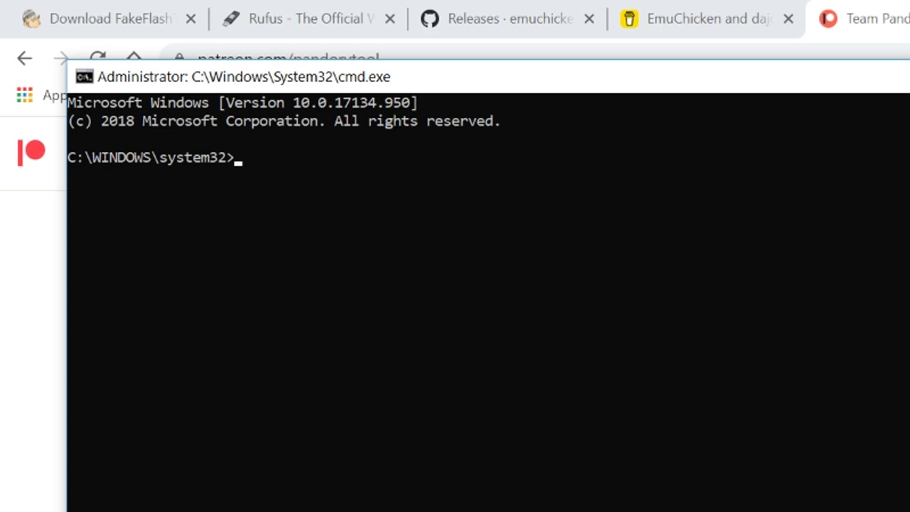
Change the command prompt's working directory from system32 to C:\pandorytool
{"action": "type", "text": "cd .."}
{"action": "key", "text": "Return"}
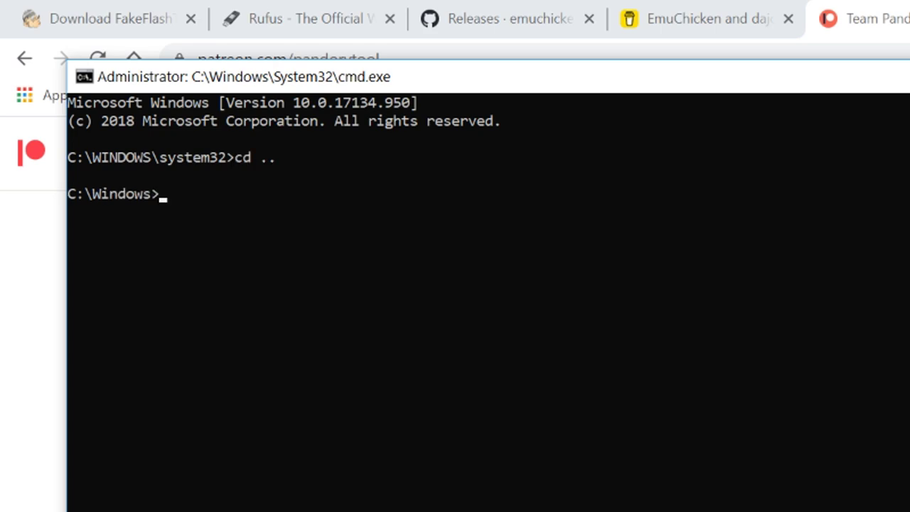
{"action": "type", "text": "cd .."}
{"action": "key", "text": "Return"}
{"action": "type", "text": "cd pan"}
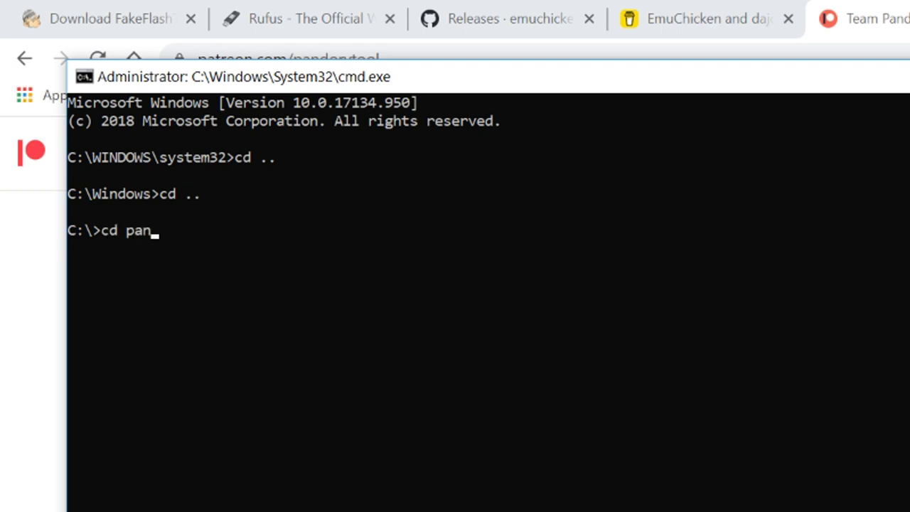
{"action": "type", "text": "dorytool"}
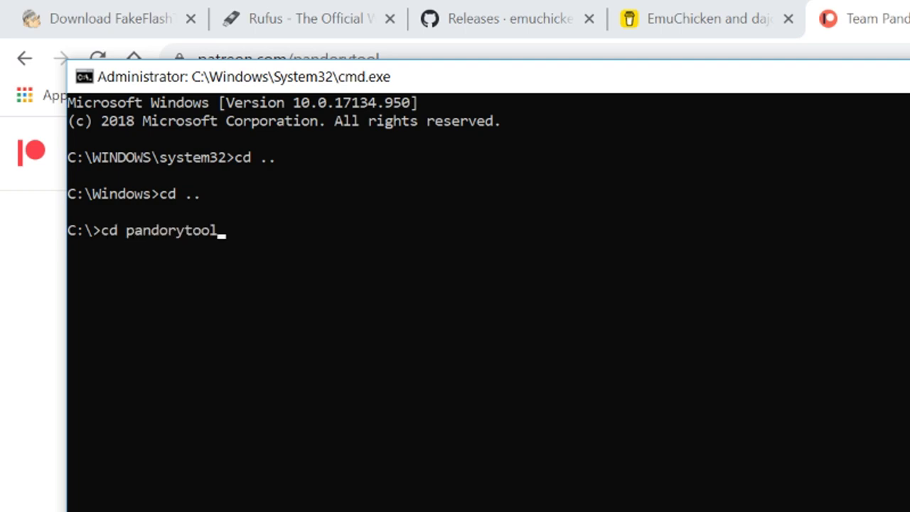
{"action": "key", "text": "Return"}
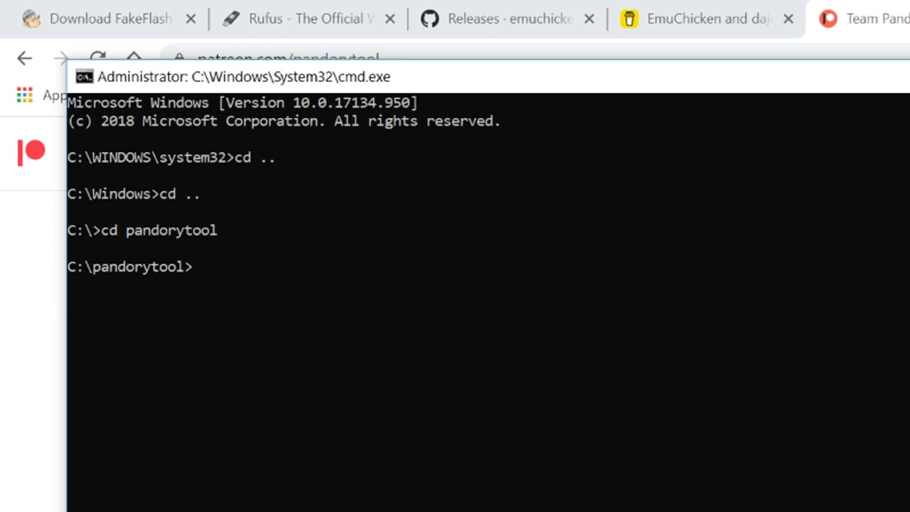
Run the pandory command without arguments to show its usage instructions
{"action": "type", "text": "pando"}
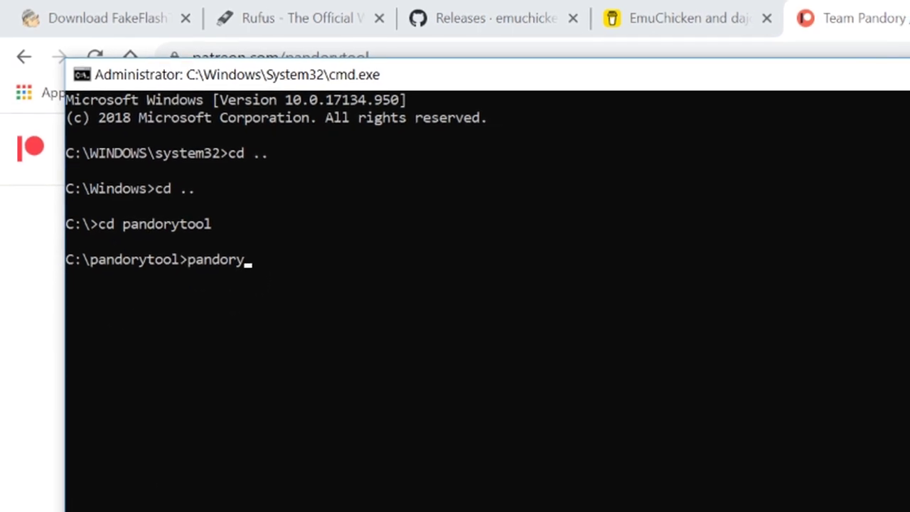
{"action": "type", "text": "ry"}
{"action": "key", "text": "Return"}
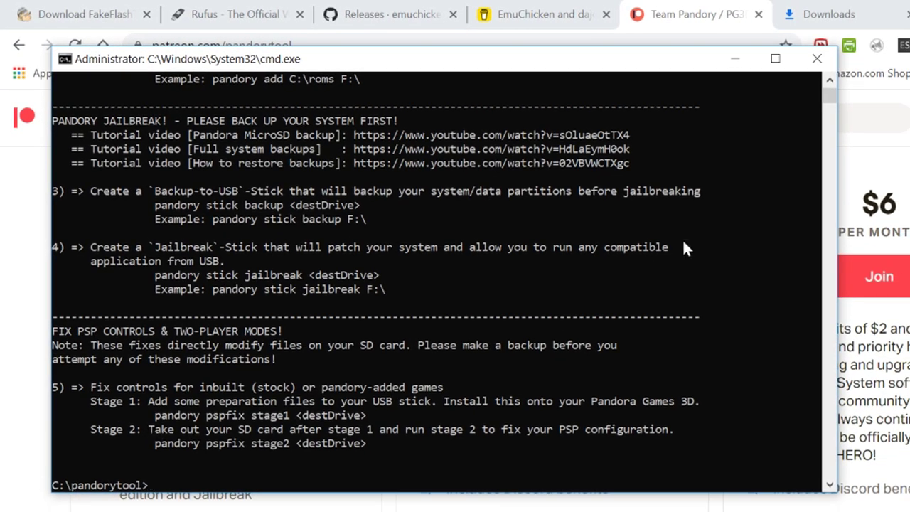
Read the pandory usage text from its header through the ROM, backup and jailbreak commands, and return to the prompt
{"action": "left_click", "coordinate": [830, 80]}
{"action": "left_click", "coordinate": [830, 80]}
{"action": "left_click", "coordinate": [831, 80]}
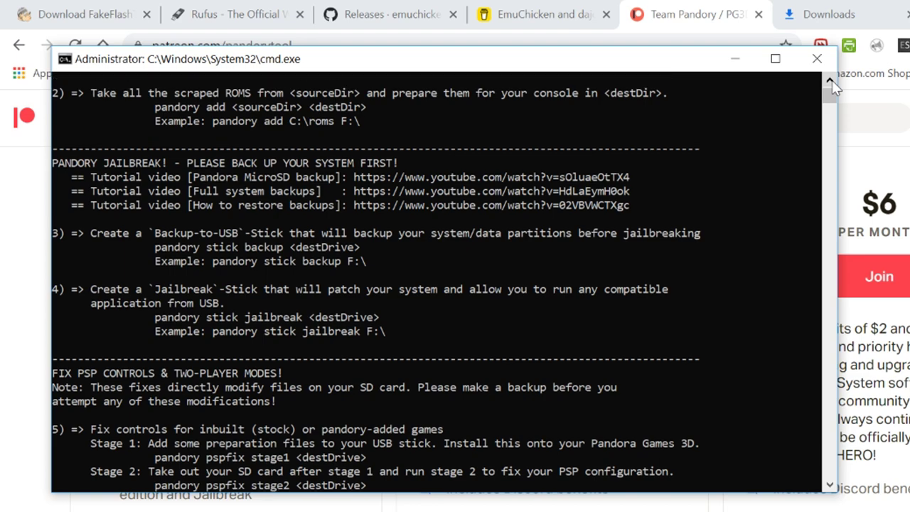
{"action": "left_click", "coordinate": [831, 80]}
{"action": "left_click", "coordinate": [831, 81]}
{"action": "left_click", "coordinate": [830, 80]}
{"action": "left_click", "coordinate": [831, 80]}
{"action": "left_click", "coordinate": [831, 80]}
{"action": "left_click", "coordinate": [830, 80]}
{"action": "left_click", "coordinate": [831, 80]}
{"action": "left_click", "coordinate": [830, 81]}
{"action": "left_click", "coordinate": [831, 81]}
{"action": "left_click", "coordinate": [831, 80]}
{"action": "left_click", "coordinate": [830, 81]}
{"action": "left_click", "coordinate": [831, 81]}
{"action": "left_click", "coordinate": [830, 80]}
{"action": "left_click", "coordinate": [831, 80]}
{"action": "left_click", "coordinate": [831, 80]}
{"action": "left_click", "coordinate": [831, 80]}
{"action": "left_click", "coordinate": [830, 80]}
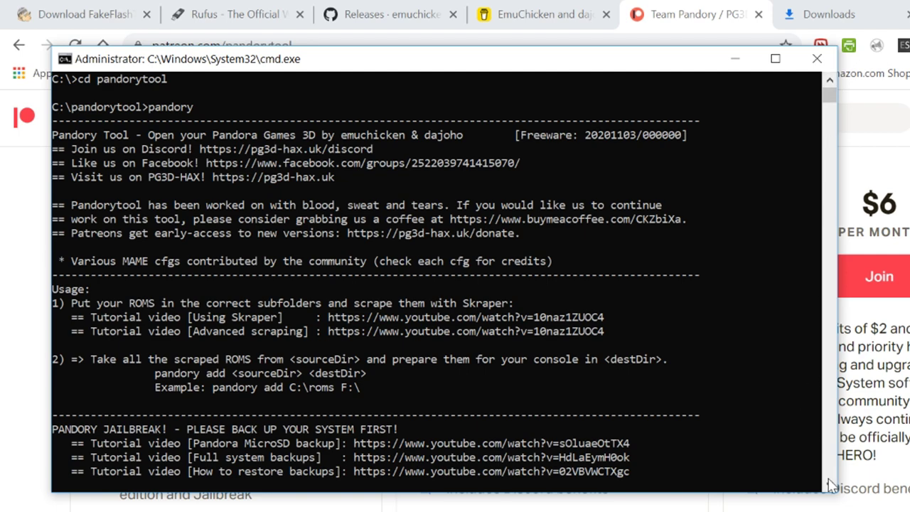
{"action": "key", "text": "Return"}
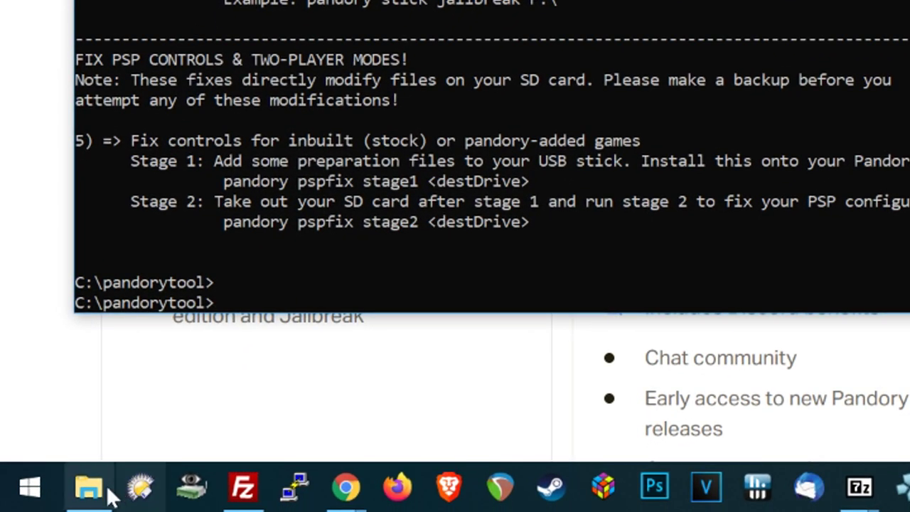
Check the drive letter of the PANDORY USB drive in File Explorer and return to the command prompt
{"action": "left_click", "coordinate": [89, 488]}
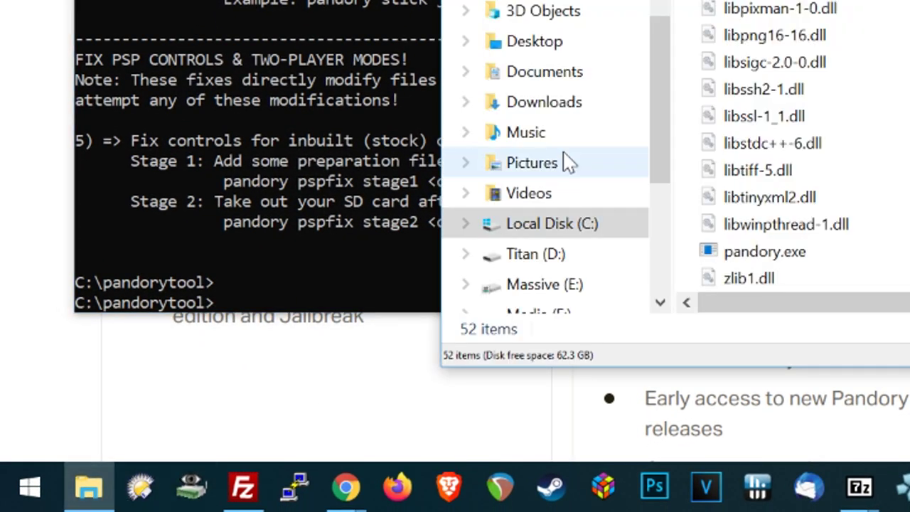
{"action": "scroll", "coordinate": [569, 163], "scroll_direction": "down", "scroll_amount": 2}
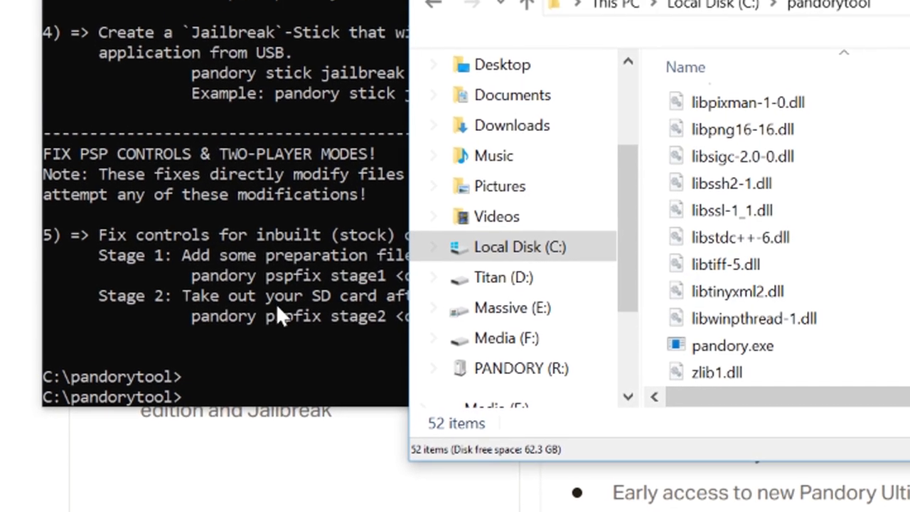
{"action": "left_click", "coordinate": [276, 303]}
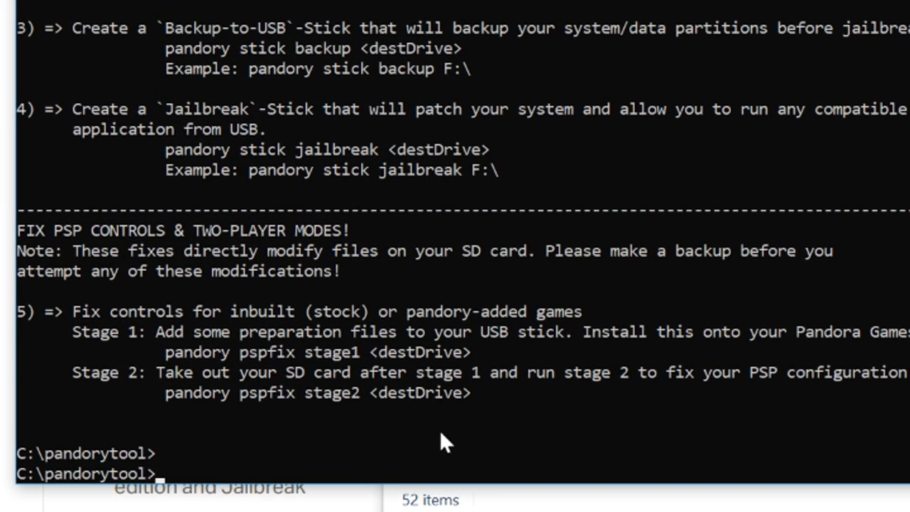
Run "pandory stick backup R:" to start creating a backup stick on the PANDORY drive
{"action": "type", "text": "pandory"}
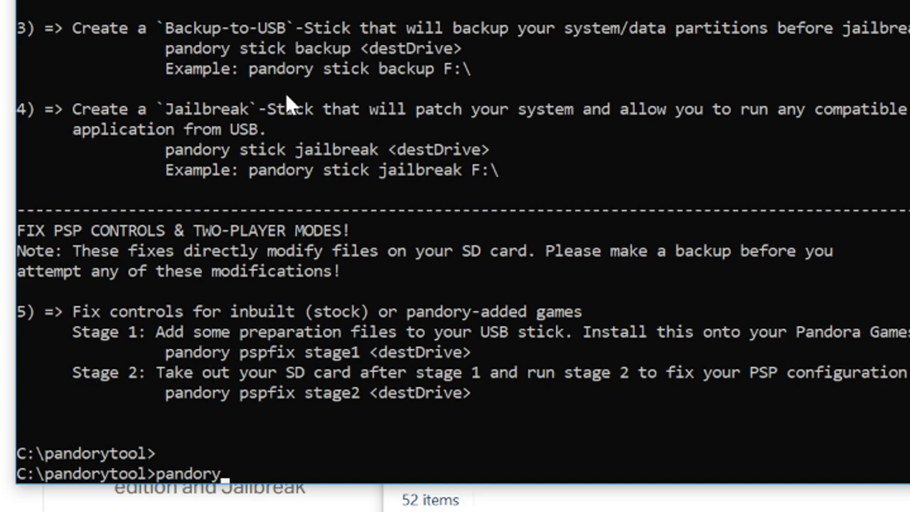
{"action": "type", "text": " stic"}
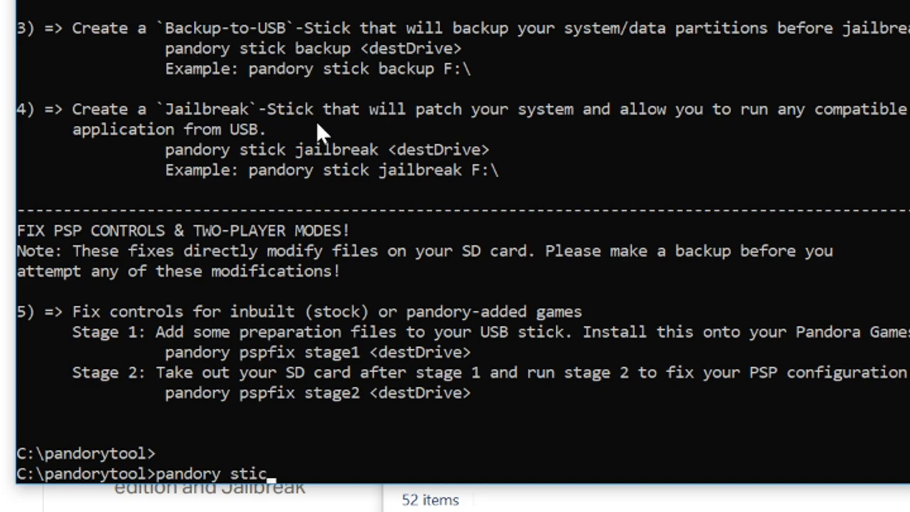
{"action": "type", "text": "k backup R:"}
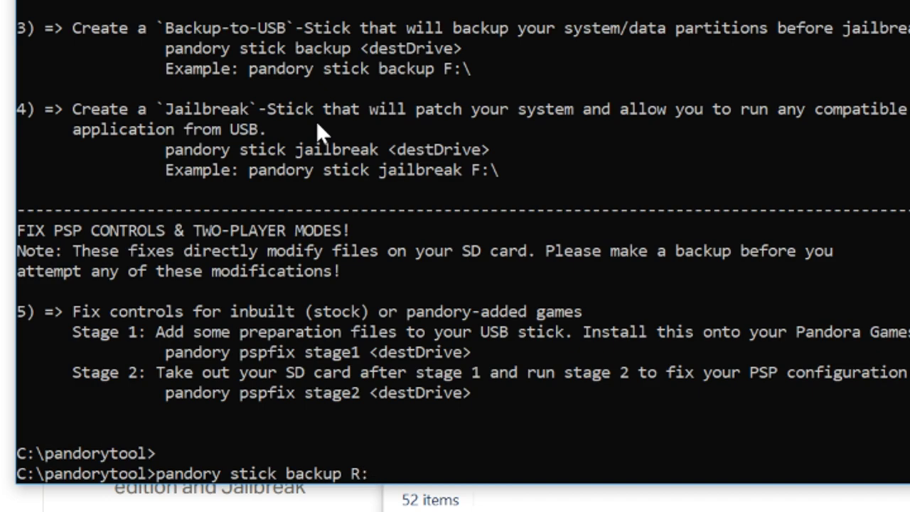
{"action": "key", "text": "Return"}
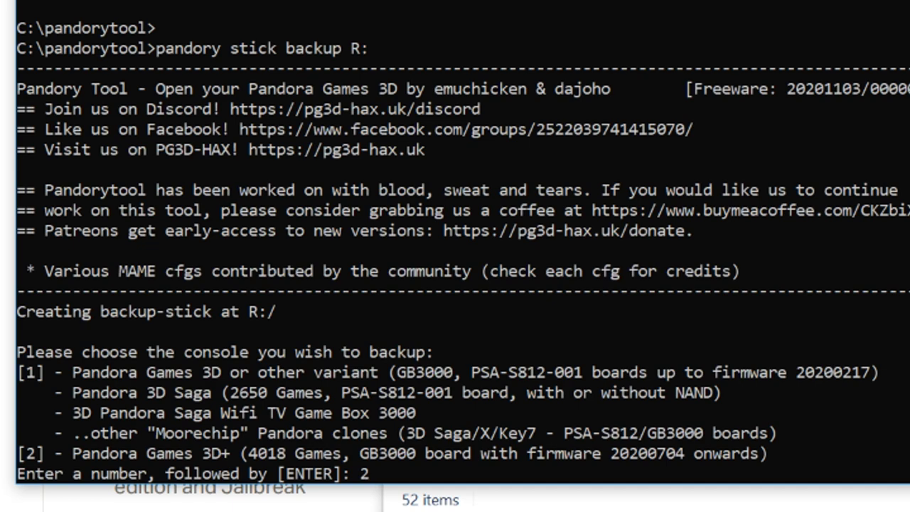
Confirm console option 2, Pandora Games 3D+ (4018 Games), to create the backup stick
{"action": "key", "text": "Return"}
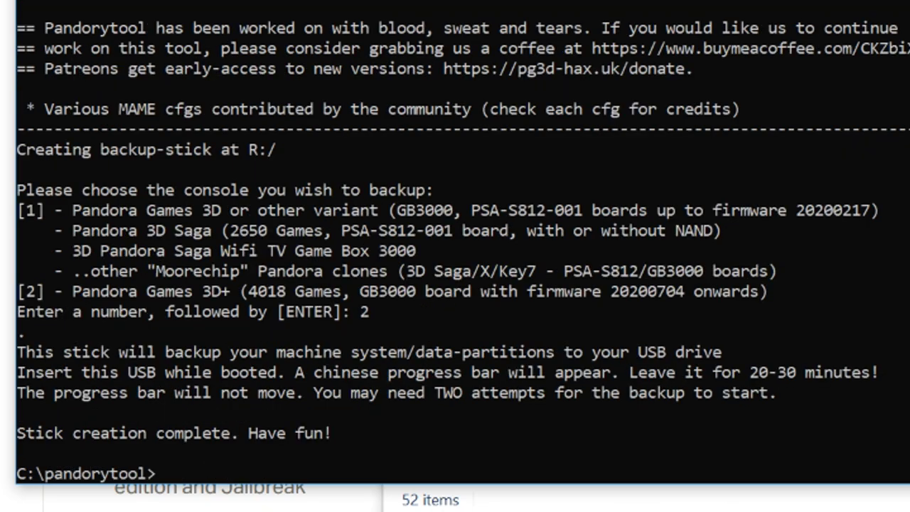
Switch to File Explorer, view the contents of the PANDORY (R:) drive and bring up the drive's options
{"action": "left_click", "coordinate": [281, 453]}
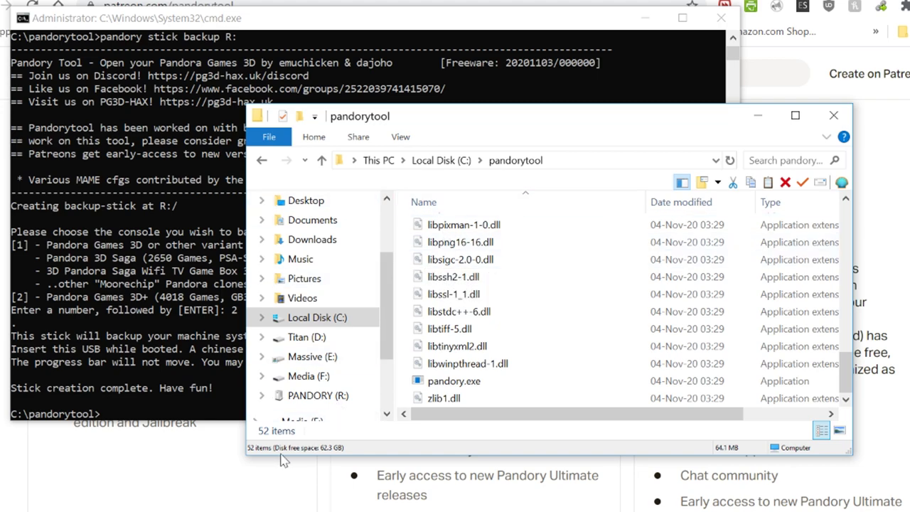
{"action": "scroll", "coordinate": [329, 361], "scroll_direction": "down", "scroll_amount": 1}
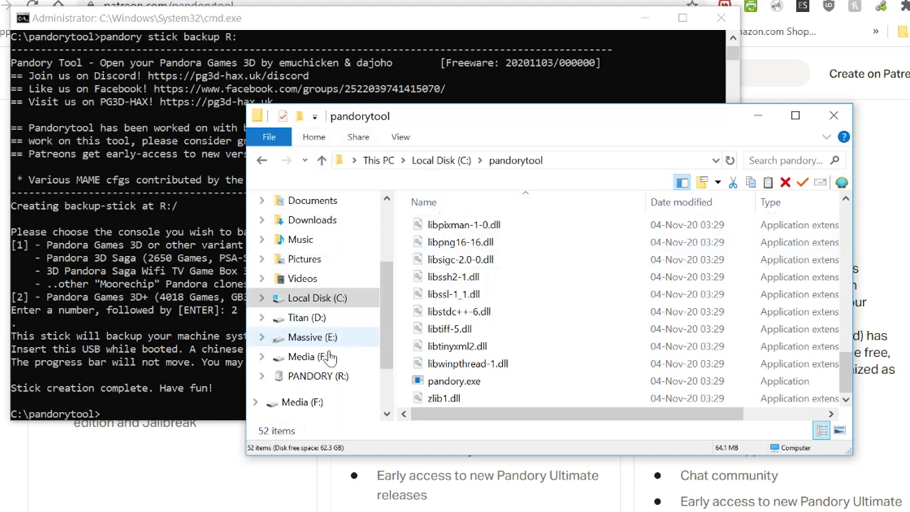
{"action": "left_click", "coordinate": [323, 379]}
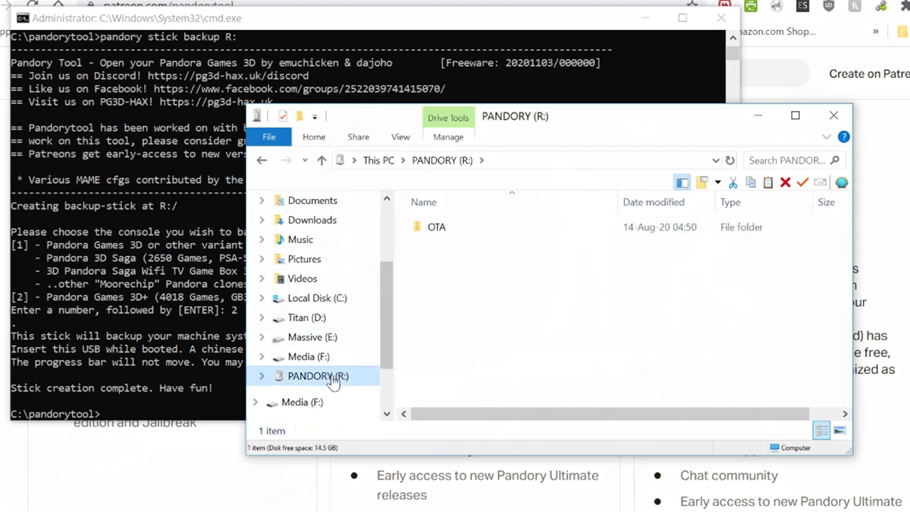
{"action": "right_click", "coordinate": [322, 384]}
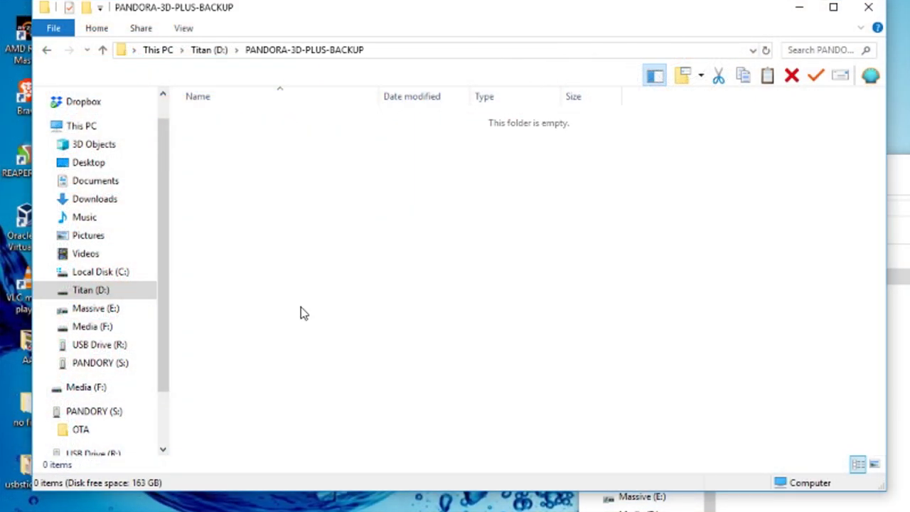
Copy backup, data and pandory.sh from the PANDORY (S:) OTA folder into PANDORA-3D-PLUS-BACKUP on Titan (D:) and open the copied backup folder
{"action": "key", "text": "alt+Tab"}
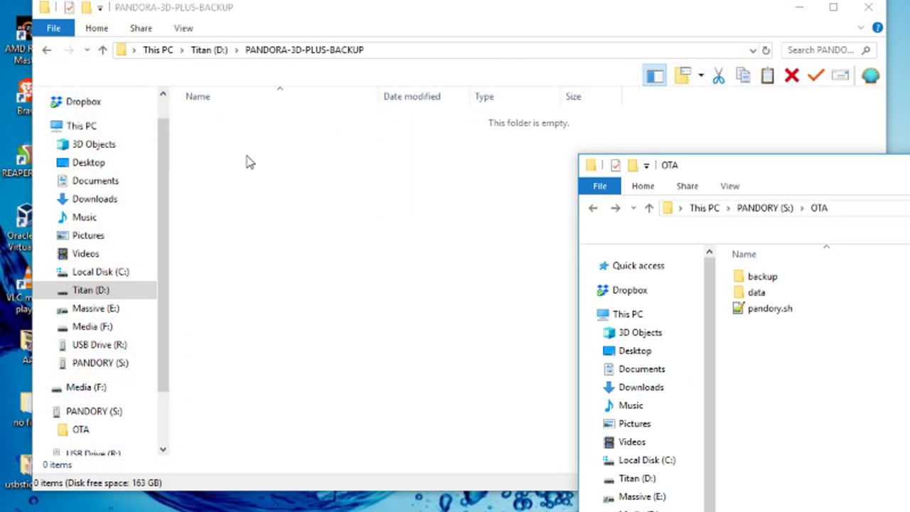
{"action": "left_click_drag", "start_coordinate": [762, 276], "coordinate": [341, 205]}
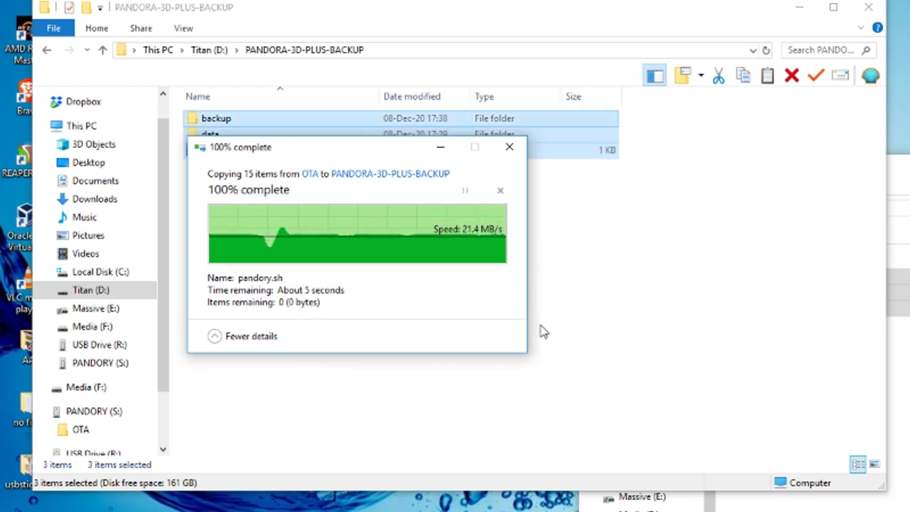
{"action": "left_click", "coordinate": [228, 216]}
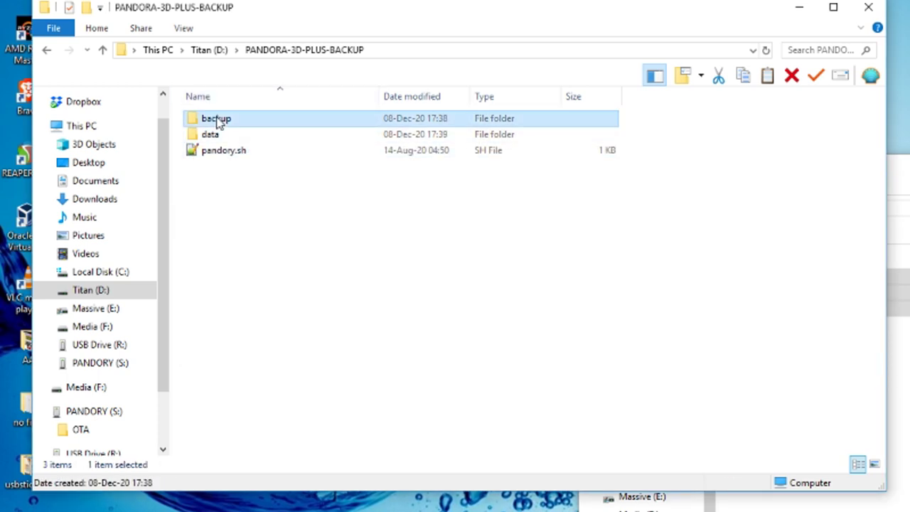
{"action": "double_click", "coordinate": [215, 119]}
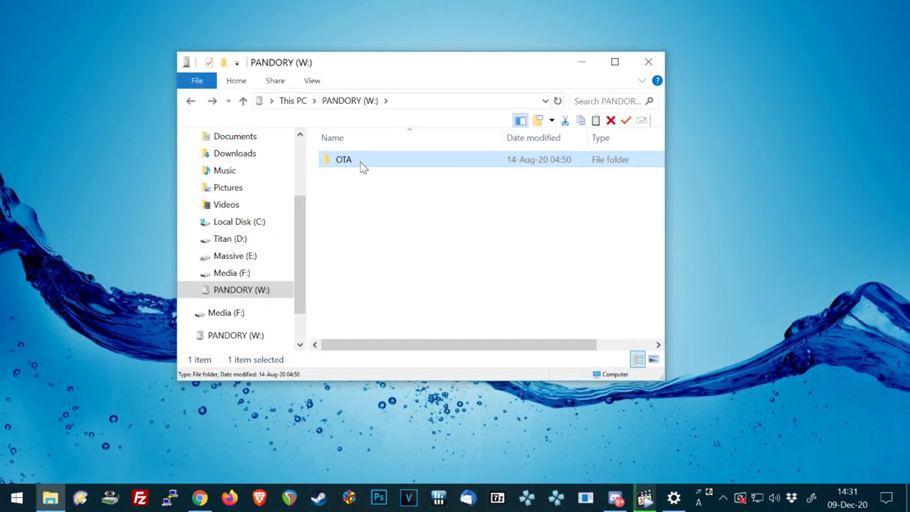
Permanently delete the OTA folder from the PANDORY (W:) drive
{"action": "right_click", "coordinate": [363, 166]}
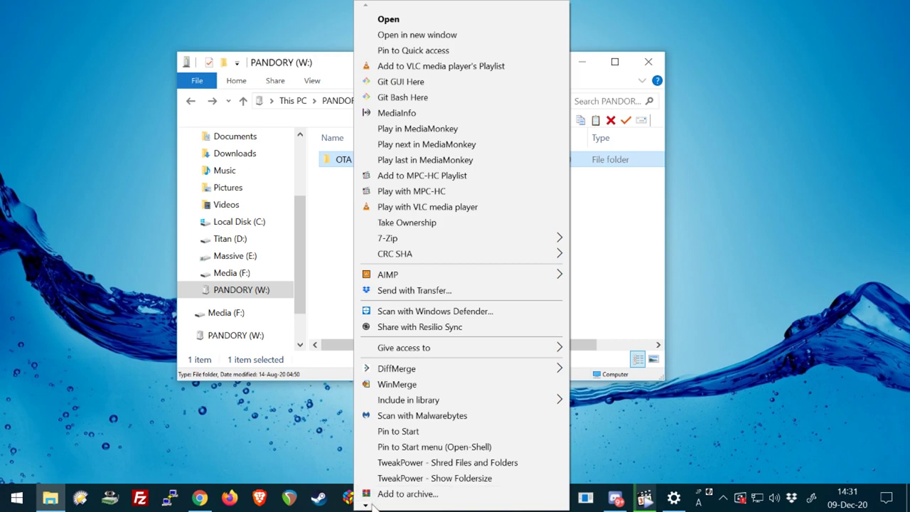
{"action": "mouse_move", "coordinate": [370, 503]}
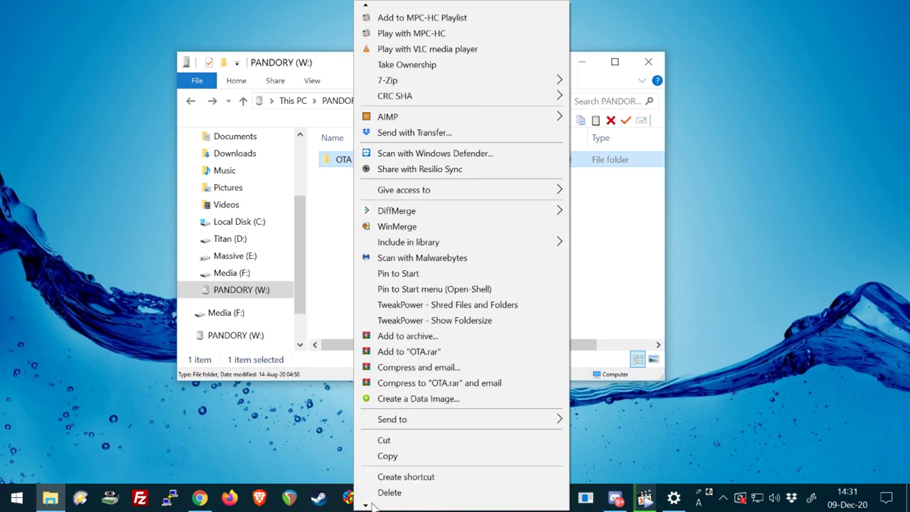
{"action": "left_click", "coordinate": [387, 478]}
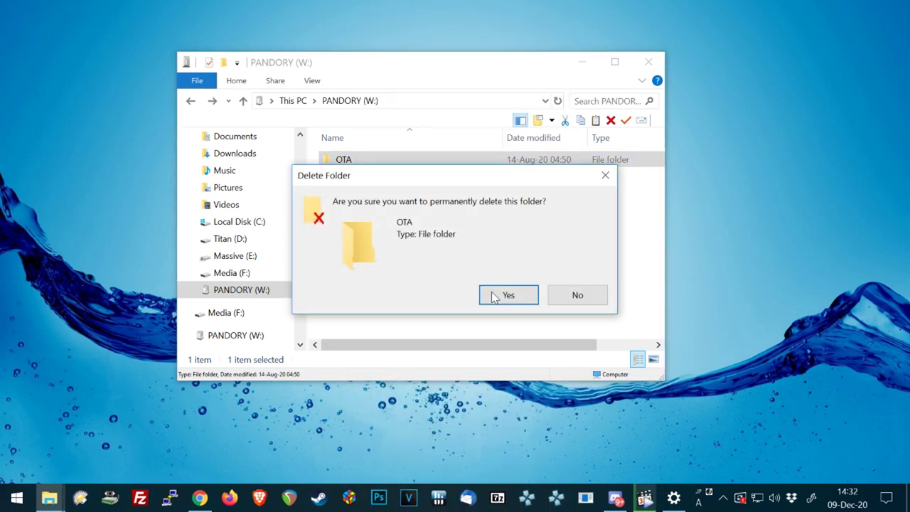
{"action": "left_click", "coordinate": [509, 295]}
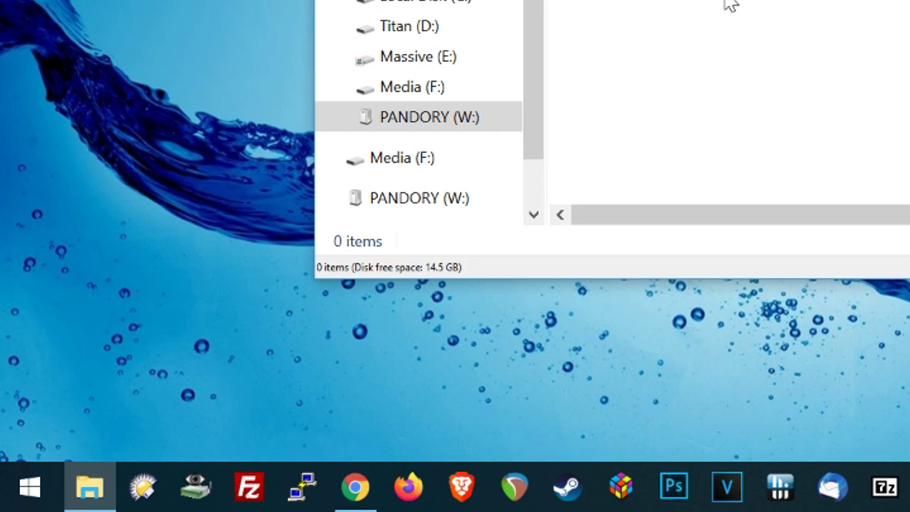
Find cmd.exe and open a command prompt as administrator
{"action": "left_click", "coordinate": [39, 482]}
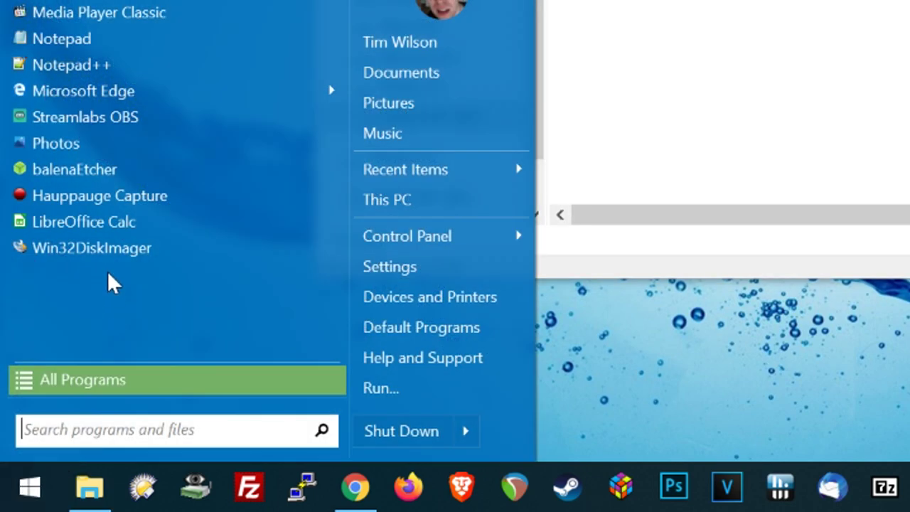
{"action": "type", "text": "cmd"}
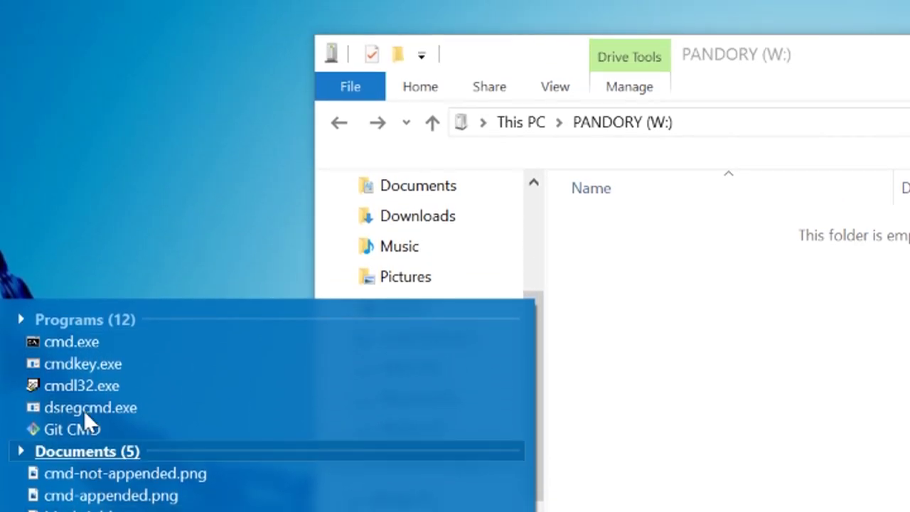
{"action": "right_click", "coordinate": [87, 341]}
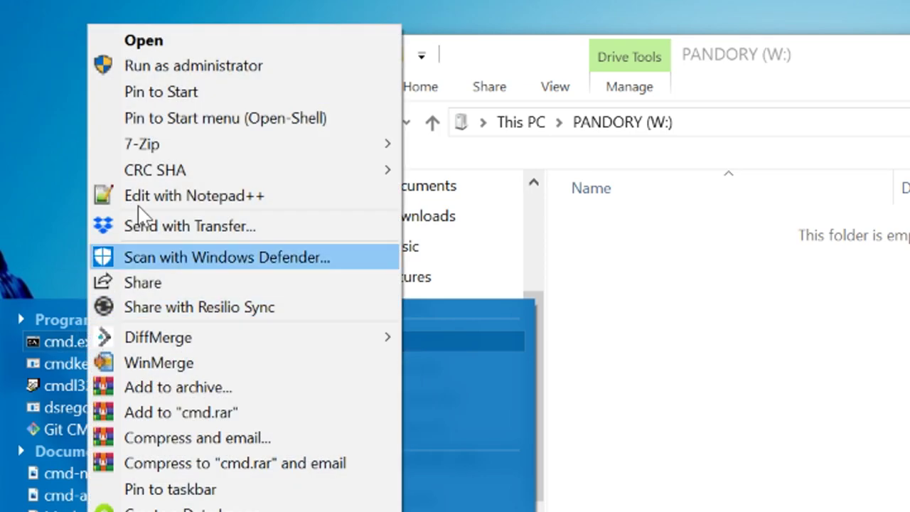
{"action": "left_click", "coordinate": [171, 65]}
{"action": "left_click", "coordinate": [375, 347]}
Change to the C:\pandorytool directory and run the pandory command without arguments to show its usage instructions
{"action": "type", "text": "cd.."}
{"action": "key", "text": "Return"}
{"action": "type", "text": "cd.."}
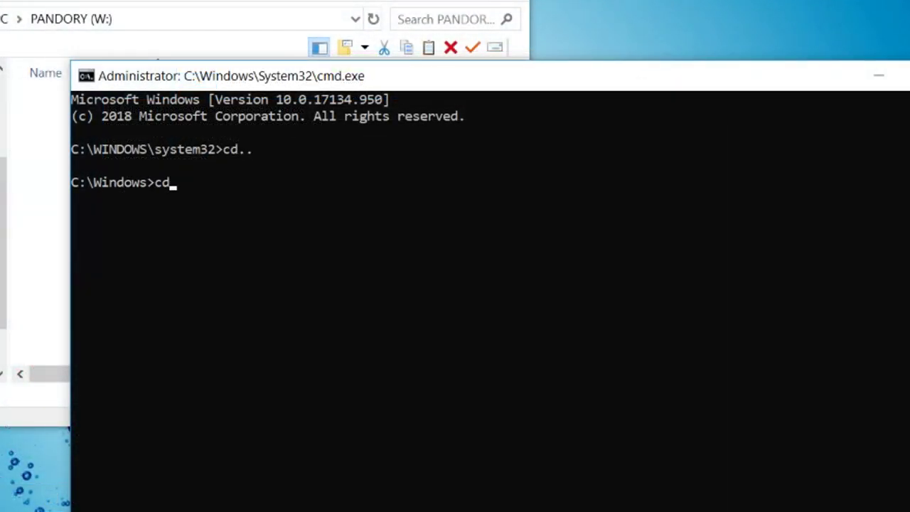
{"action": "key", "text": "Return"}
{"action": "type", "text": "cd pandorytool"}
{"action": "key", "text": "Return"}
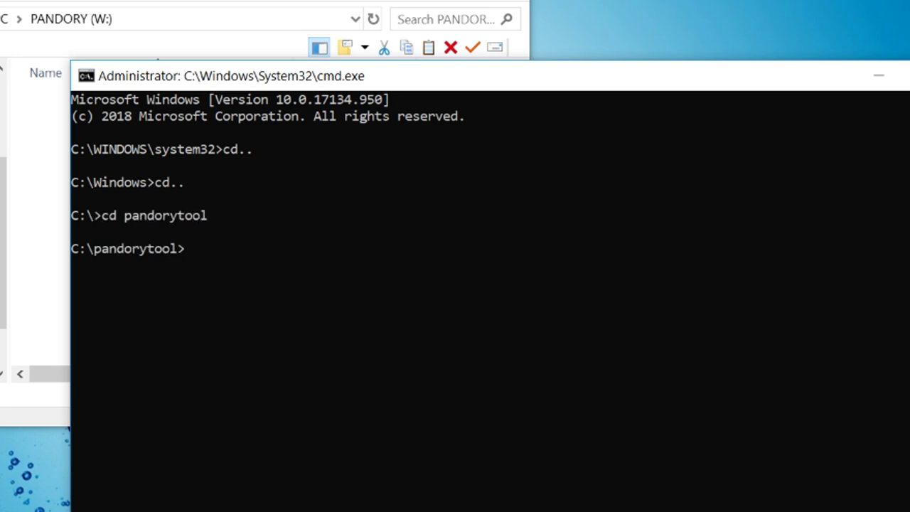
{"action": "type", "text": "pandop"}
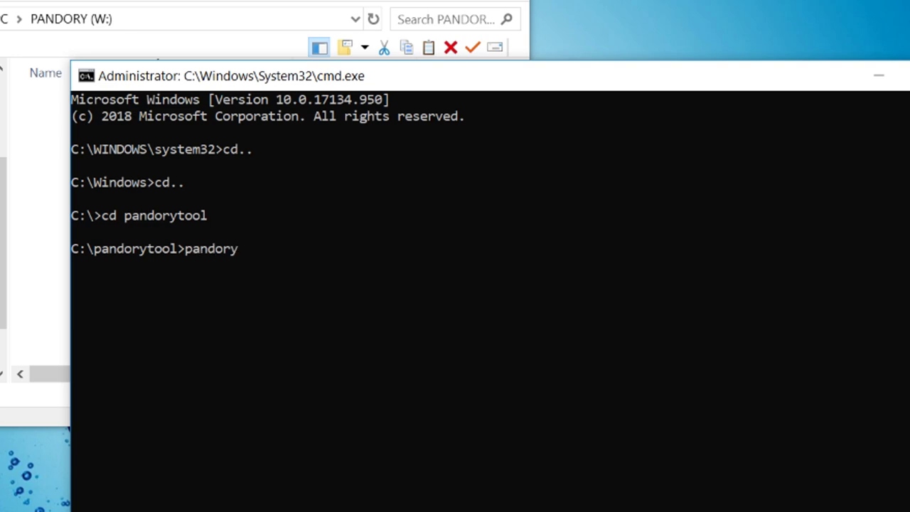
{"action": "key", "text": "Return"}
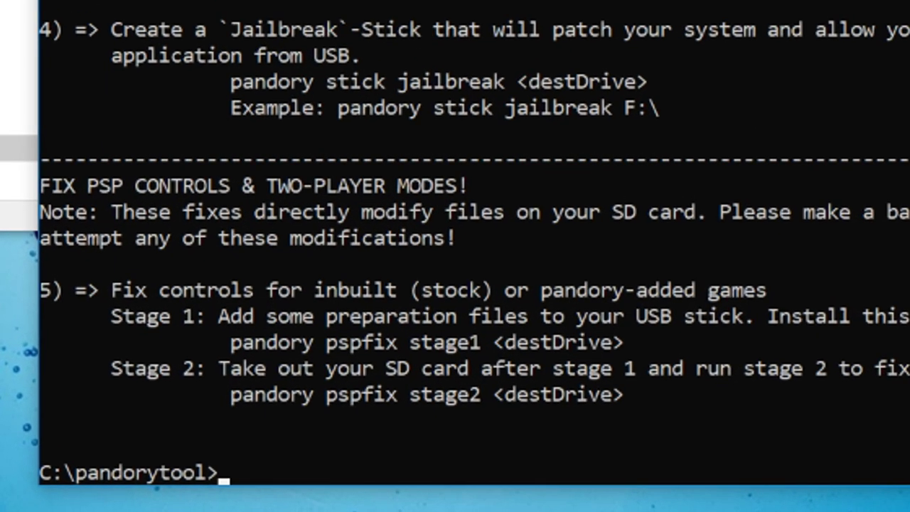
Run "pandory stick jailbreak w:" and choose console option 2, Pandora Games 3D+/Saga DIY, to create the jailbreak stick
{"action": "type", "text": "pa"}
{"action": "type", "text": "ndory "}
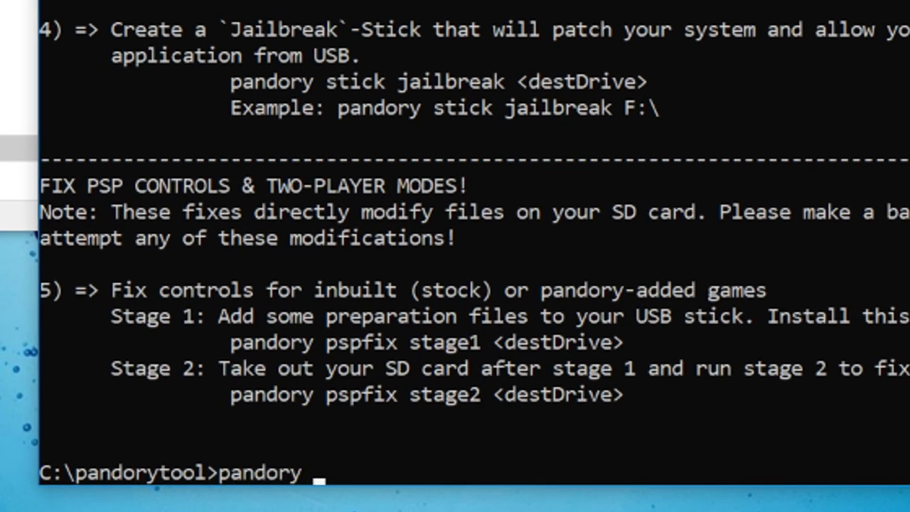
{"action": "type", "text": "stick jailbrea"}
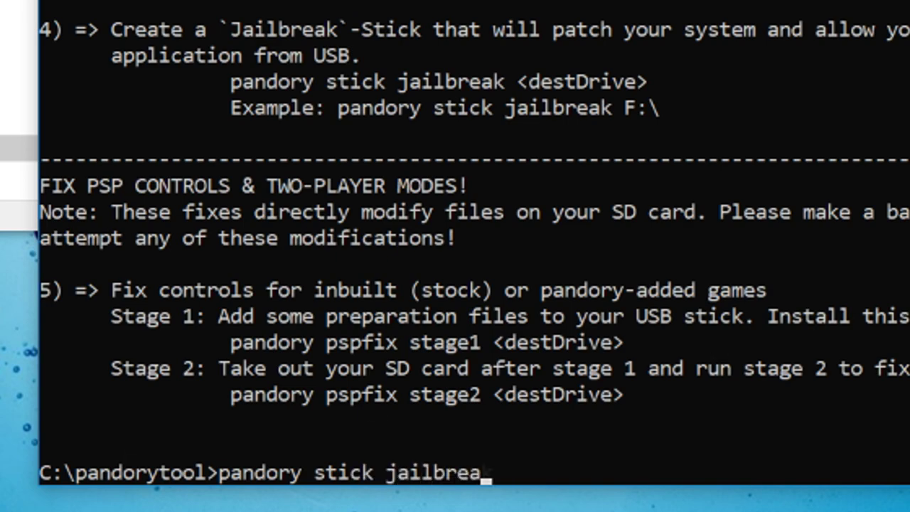
{"action": "type", "text": "k w+"}
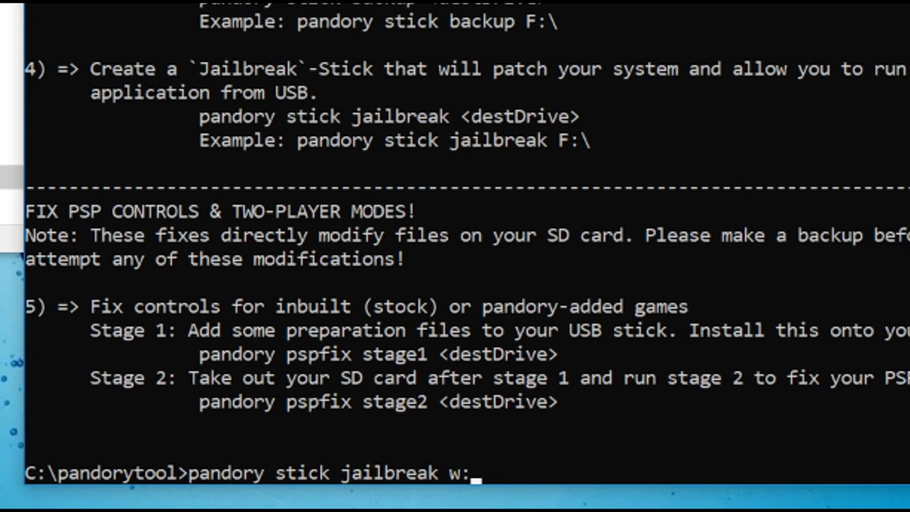
{"action": "key", "text": "Return"}
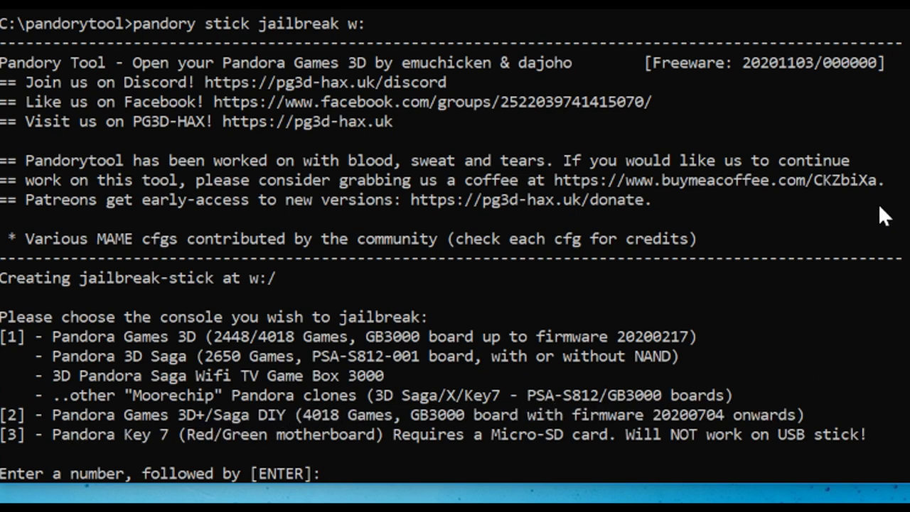
{"action": "type", "text": "2"}
{"action": "key", "text": "Return"}
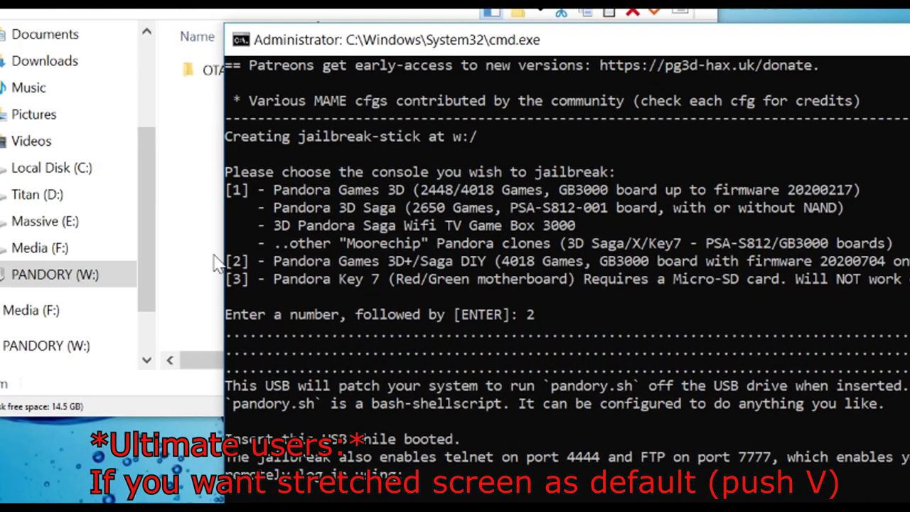
Eject the PANDORY (W:) USB drive from File Explorer
{"action": "left_click", "coordinate": [189, 375]}
{"action": "right_click", "coordinate": [246, 372]}
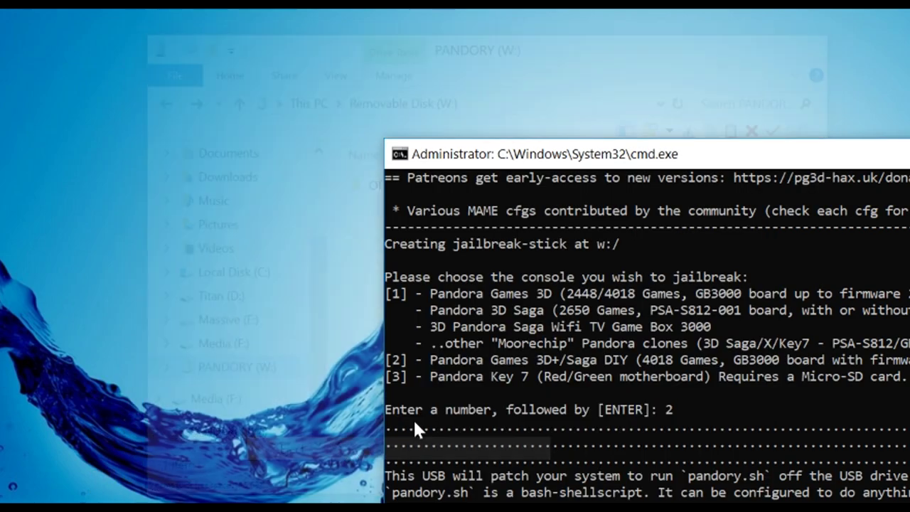